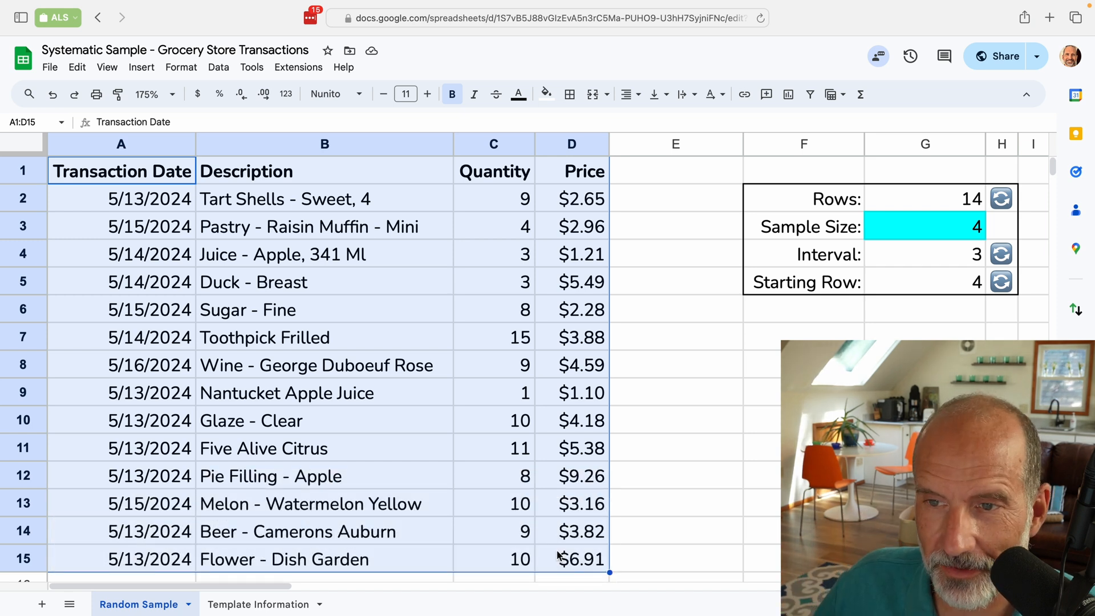
pyautogui.click(701, 298)
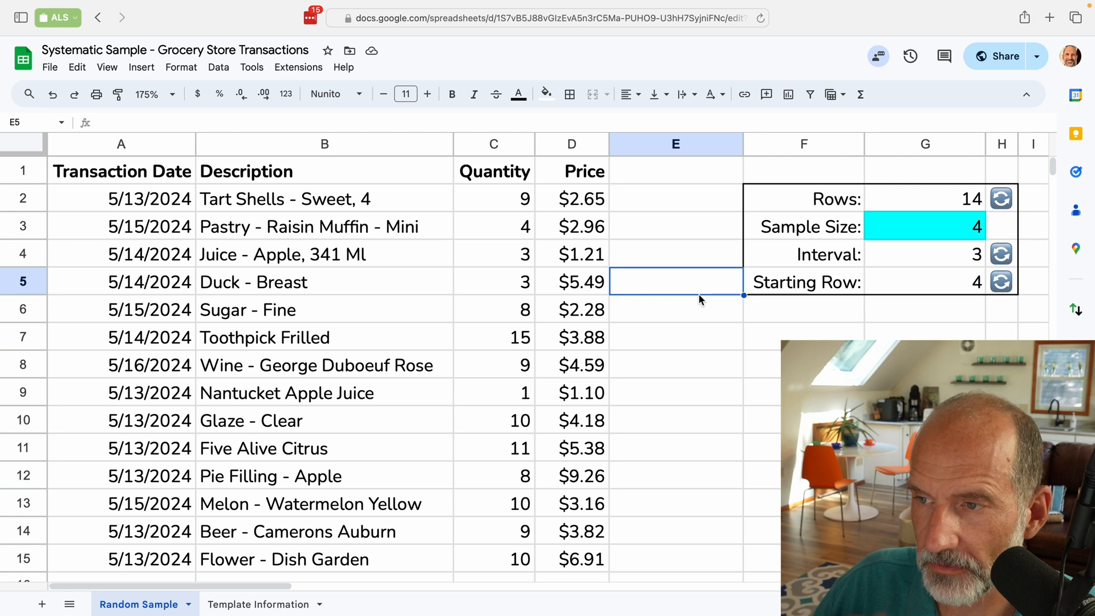
pyautogui.click(799, 316)
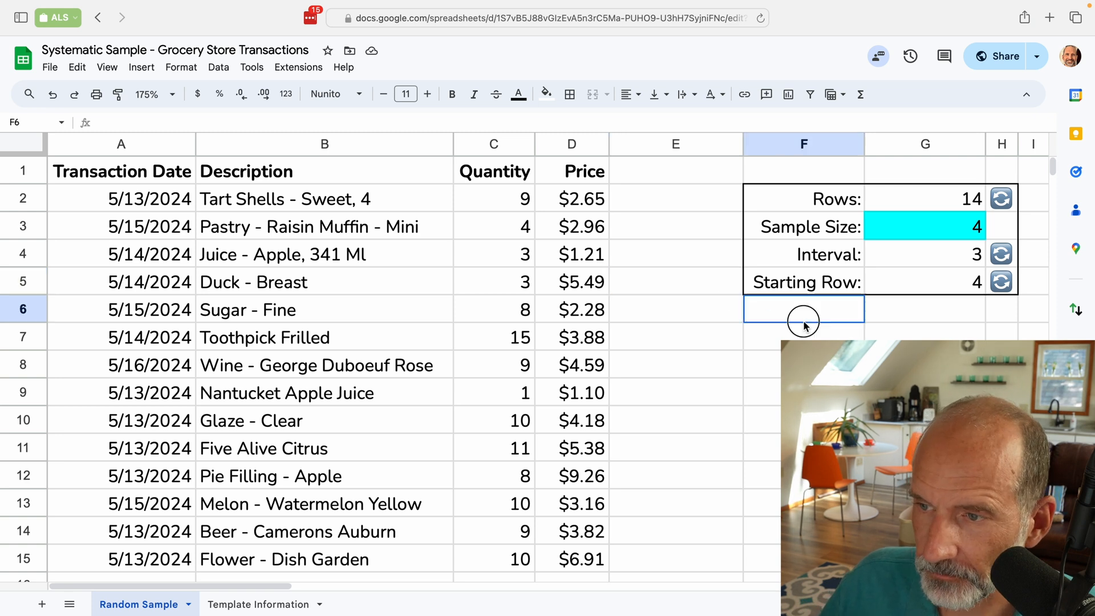
pyautogui.click(818, 336)
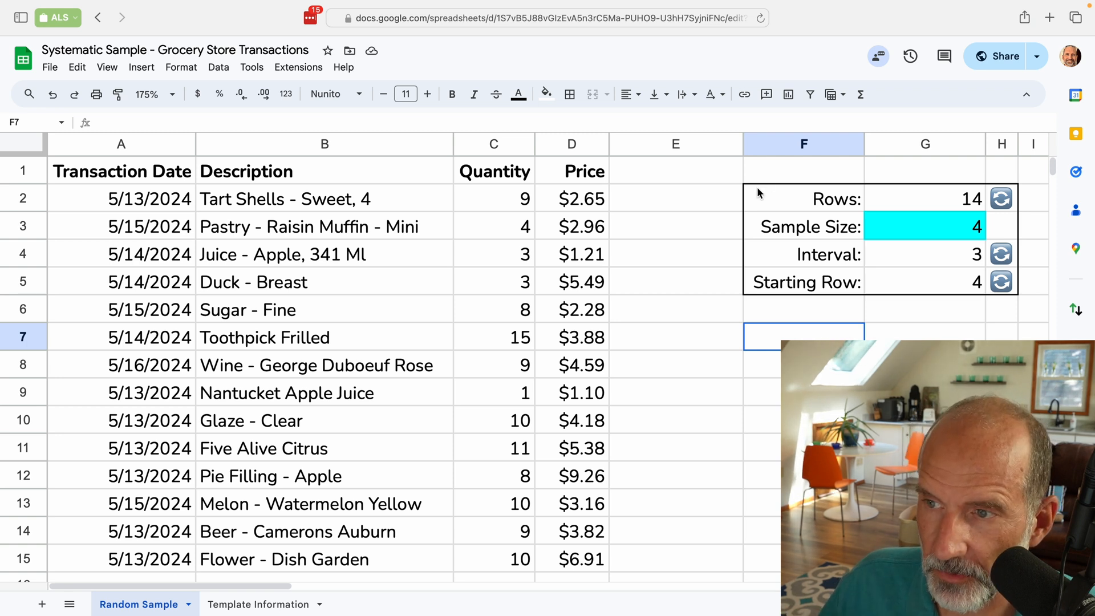
# Highlight the sampling settings in F2:G5 and view the sample output table in columns J to N.
pyautogui.moveTo(760, 190); pyautogui.dragTo(915, 294)
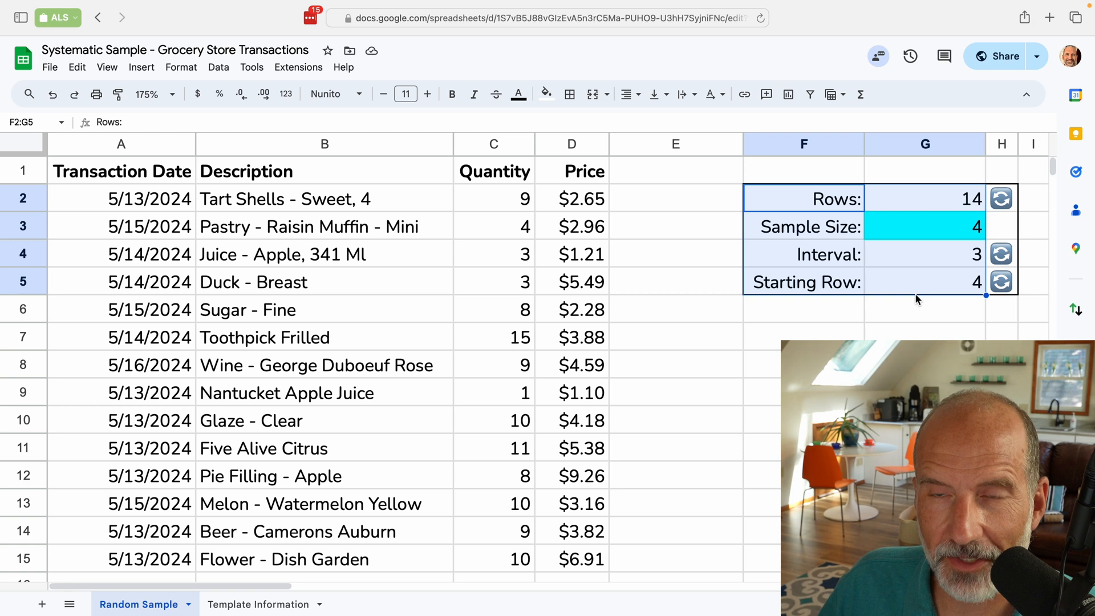
pyautogui.click(925, 312)
pyautogui.hscroll(10, 927, 323)
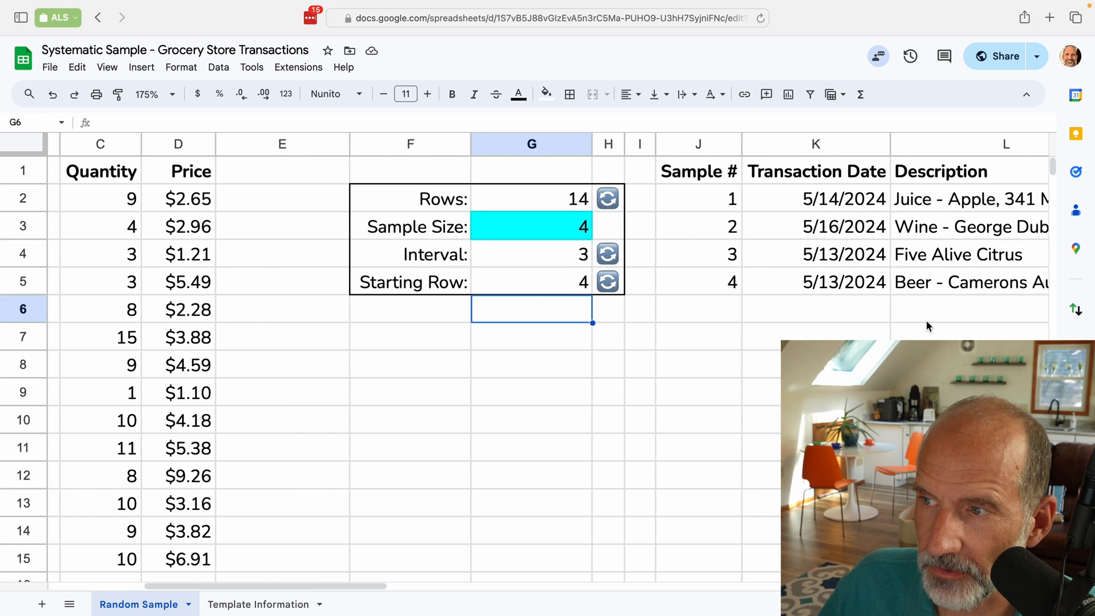
pyautogui.hscroll(2, 926, 322)
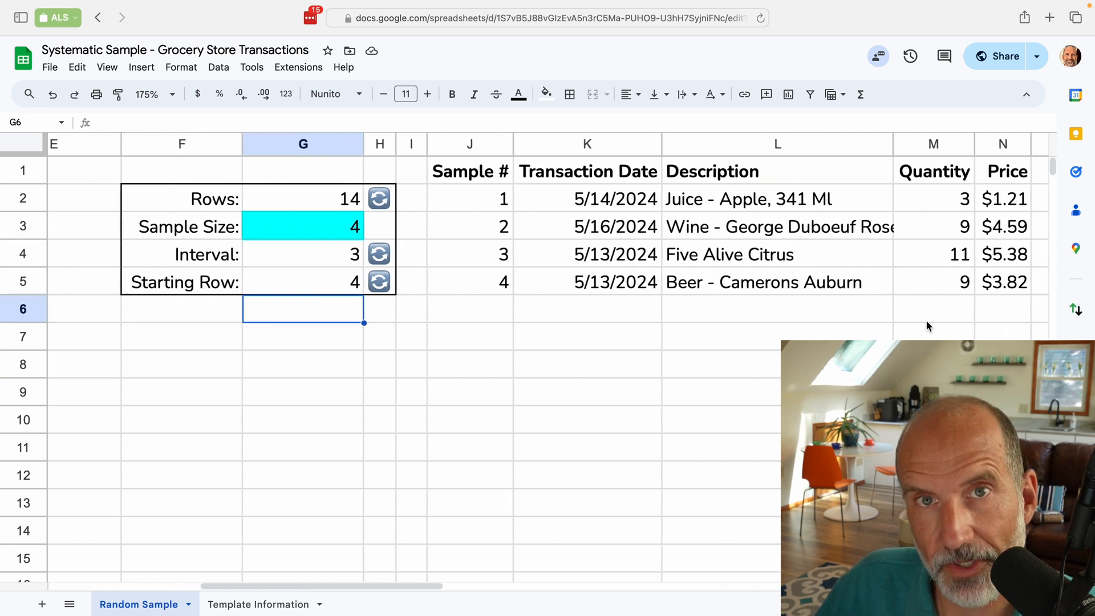
pyautogui.hscroll(-5, 927, 326)
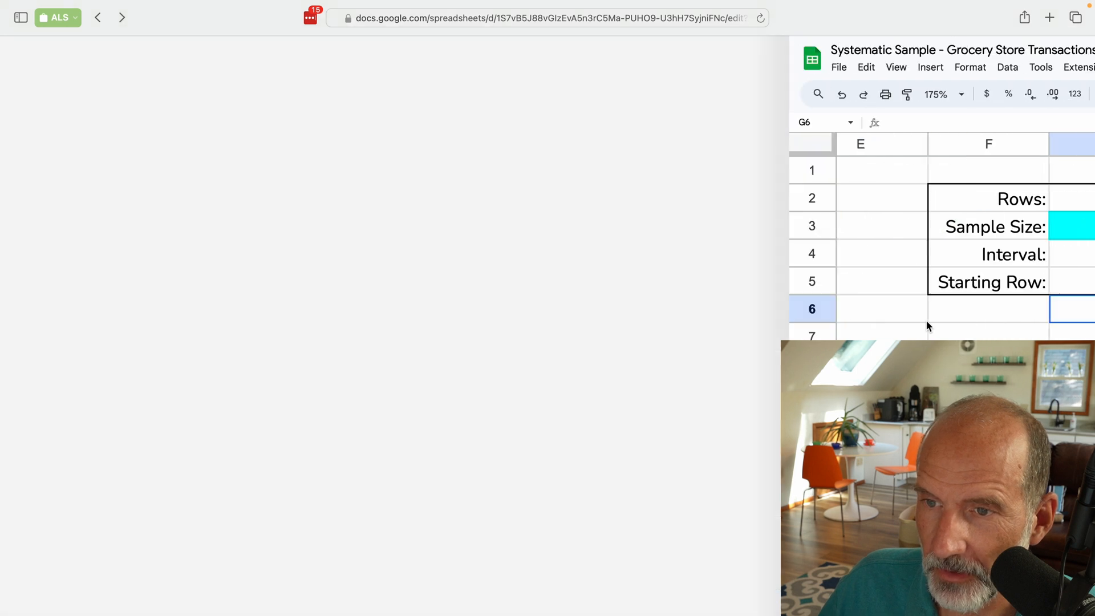
pyautogui.hscroll(-15, 925, 319)
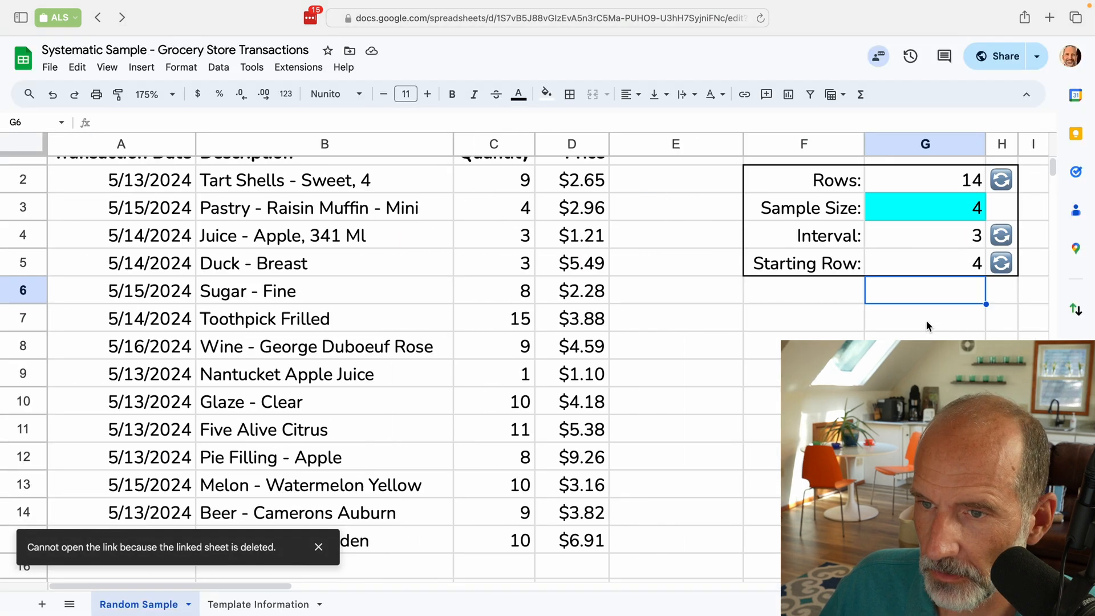
pyautogui.scroll(1, 925, 319)
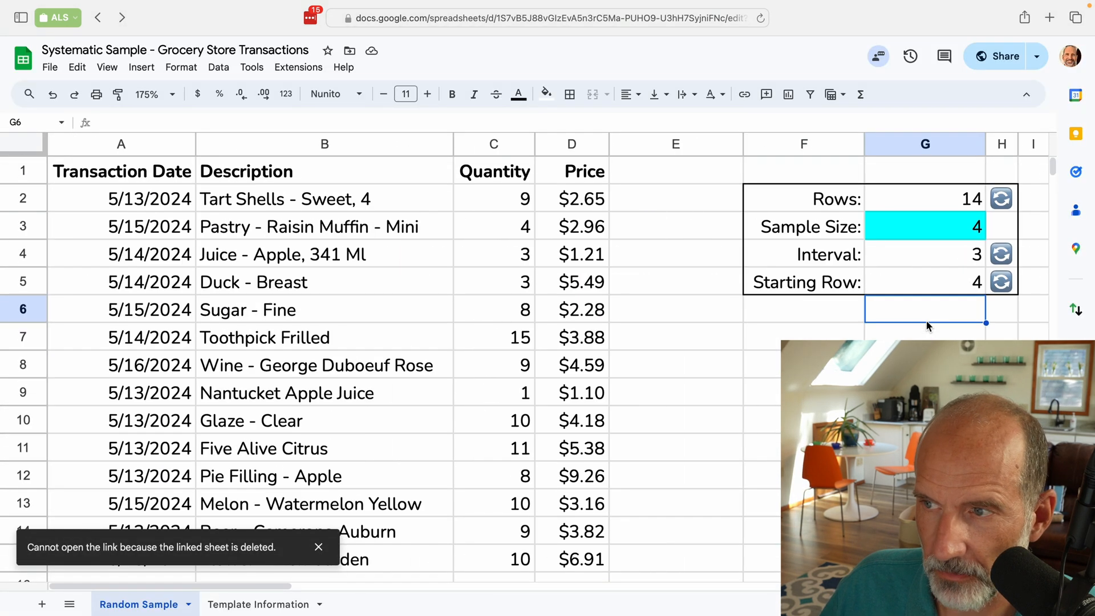
# Inspect the Rows, Sample Size, Interval and Starting Row cells, and open the row-count formula in G2.
pyautogui.click(929, 204)
pyautogui.click(929, 253)
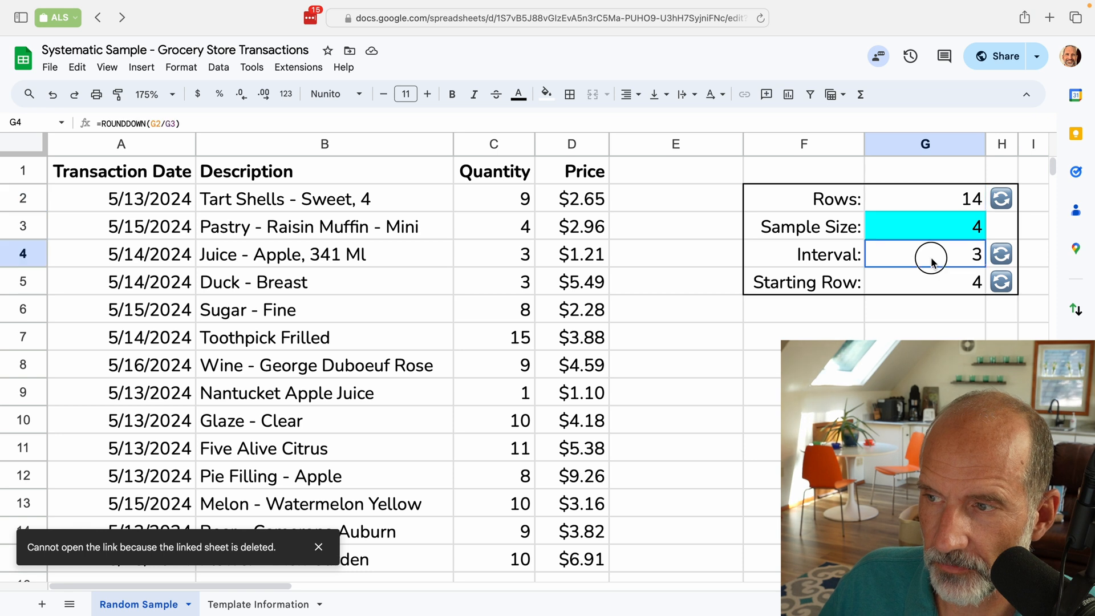
pyautogui.click(934, 287)
pyautogui.click(936, 254)
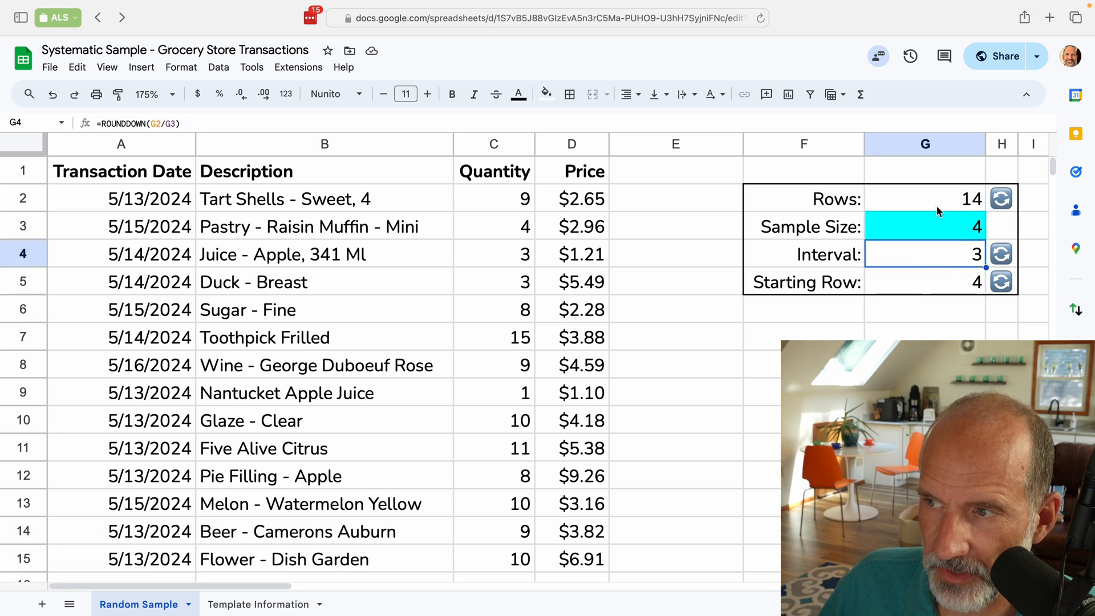
pyautogui.click(973, 206)
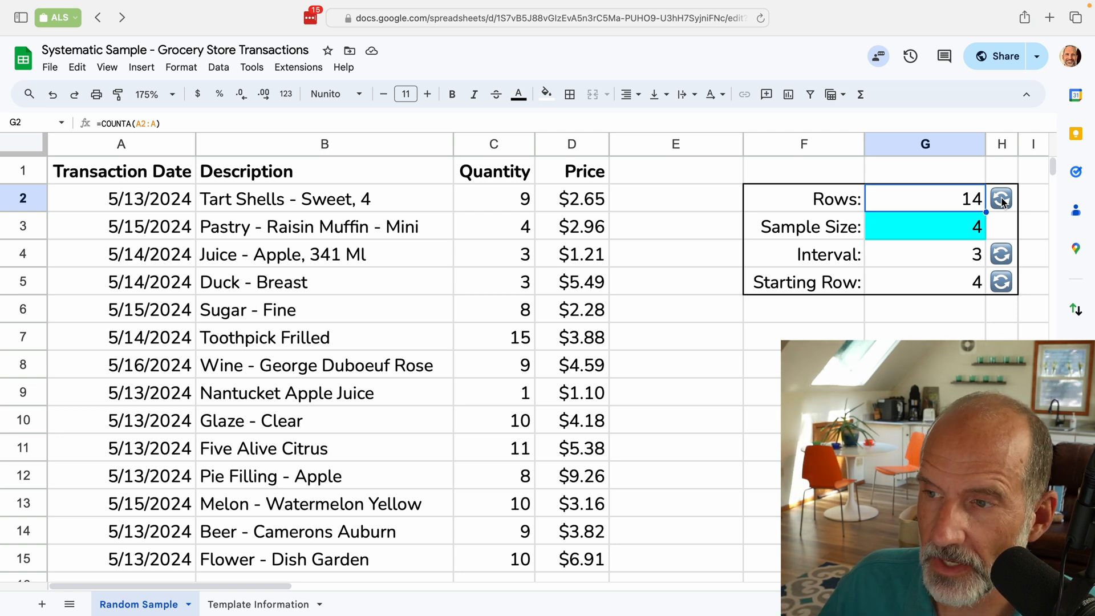
pyautogui.click(937, 224)
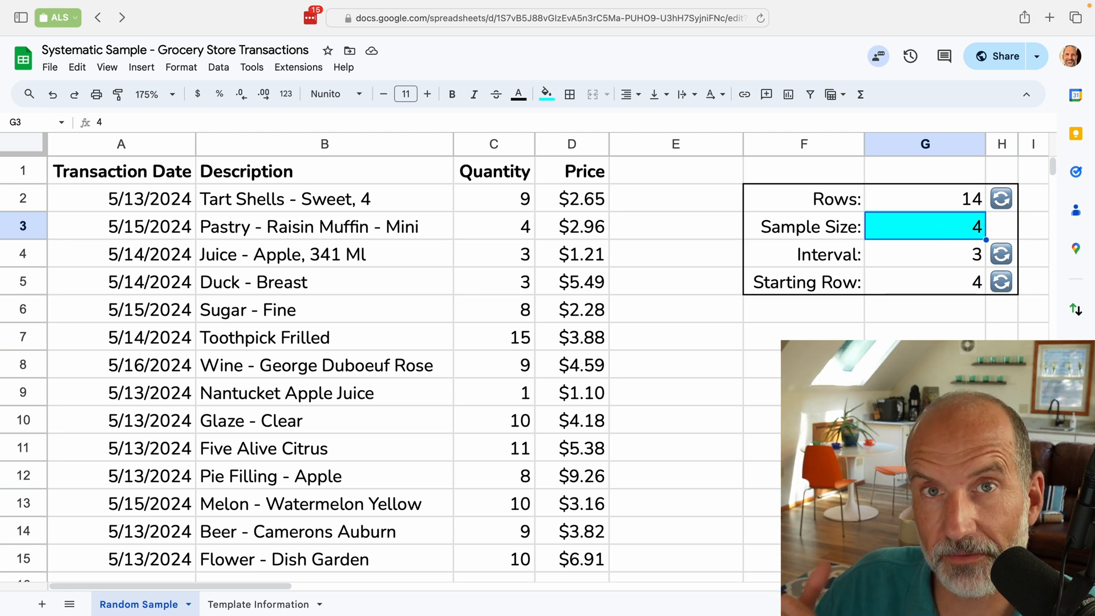
pyautogui.click(937, 199)
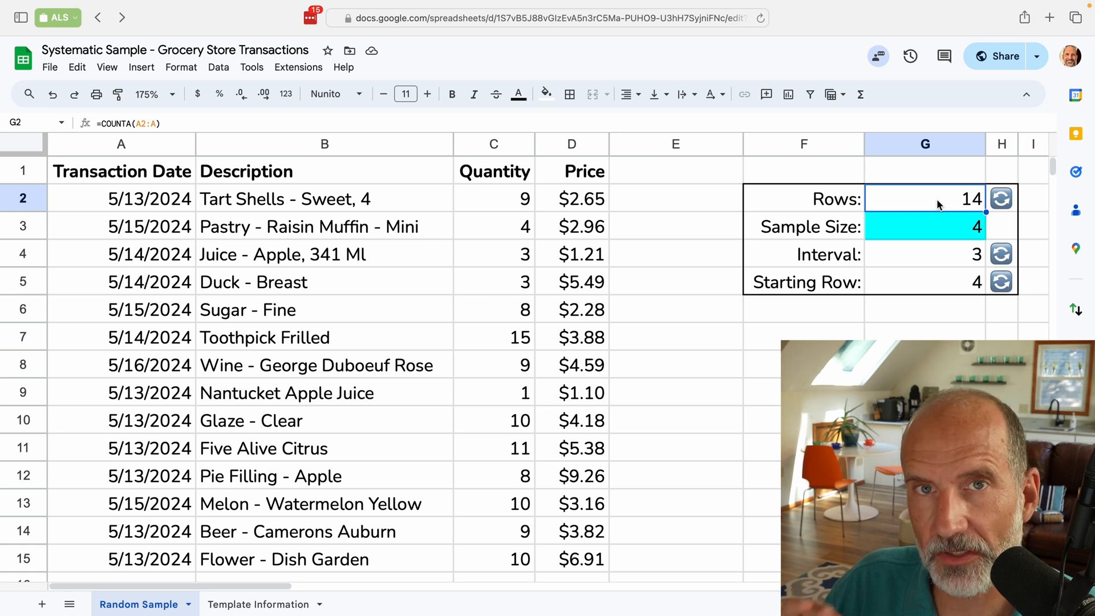
pyautogui.doubleClick(937, 199)
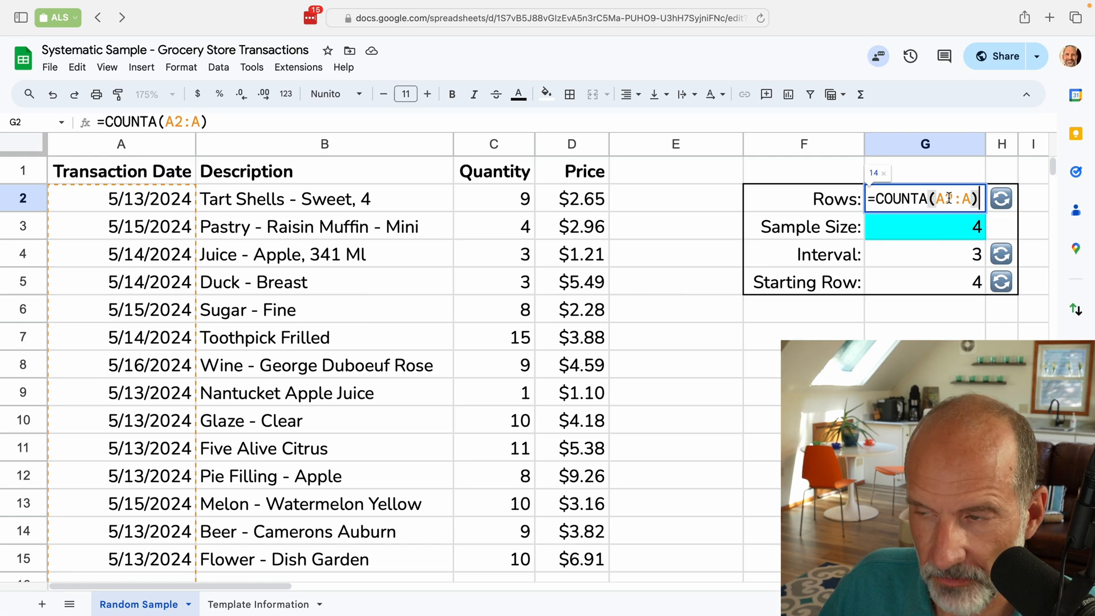
# Leave the row-count formula, restore the window to full screen, and highlight the transaction dates it counts.
pyautogui.press('Escape')
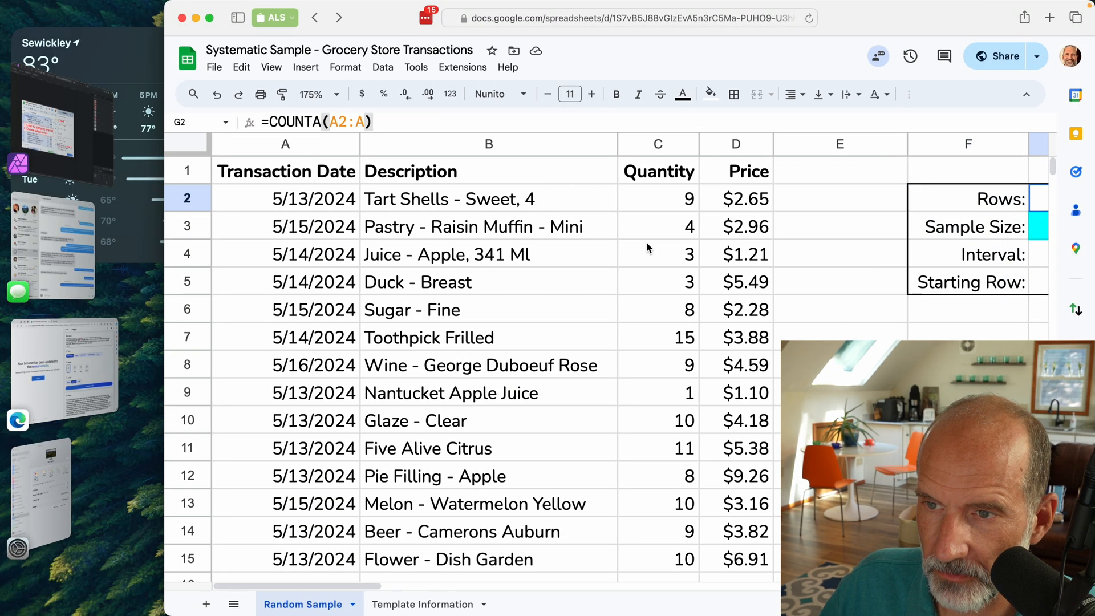
pyautogui.click(209, 17)
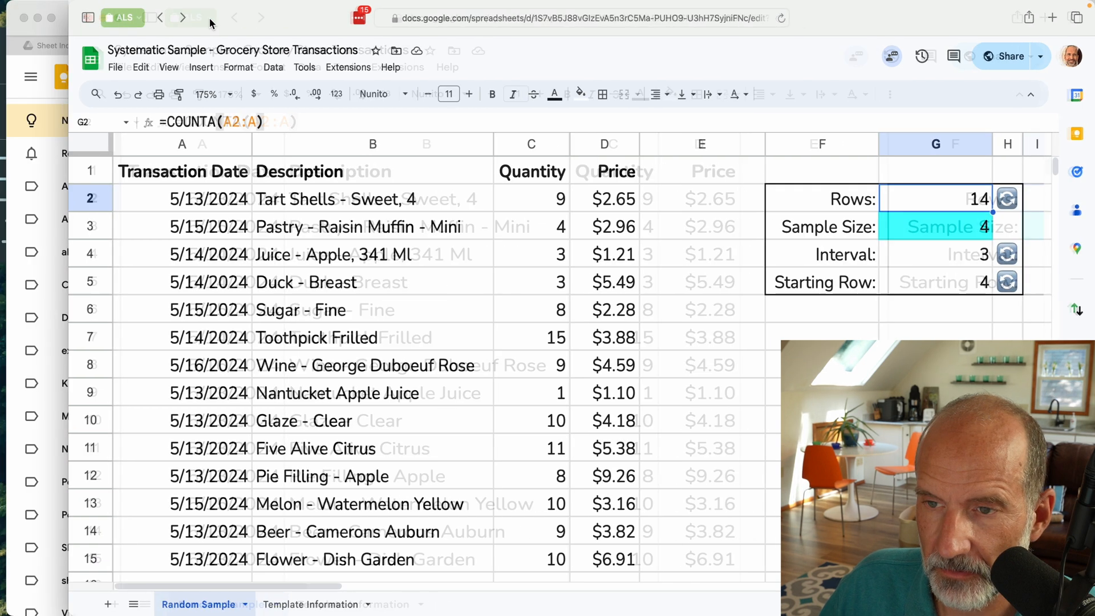
pyautogui.moveTo(177, 202); pyautogui.dragTo(168, 558)
pyautogui.click(827, 336)
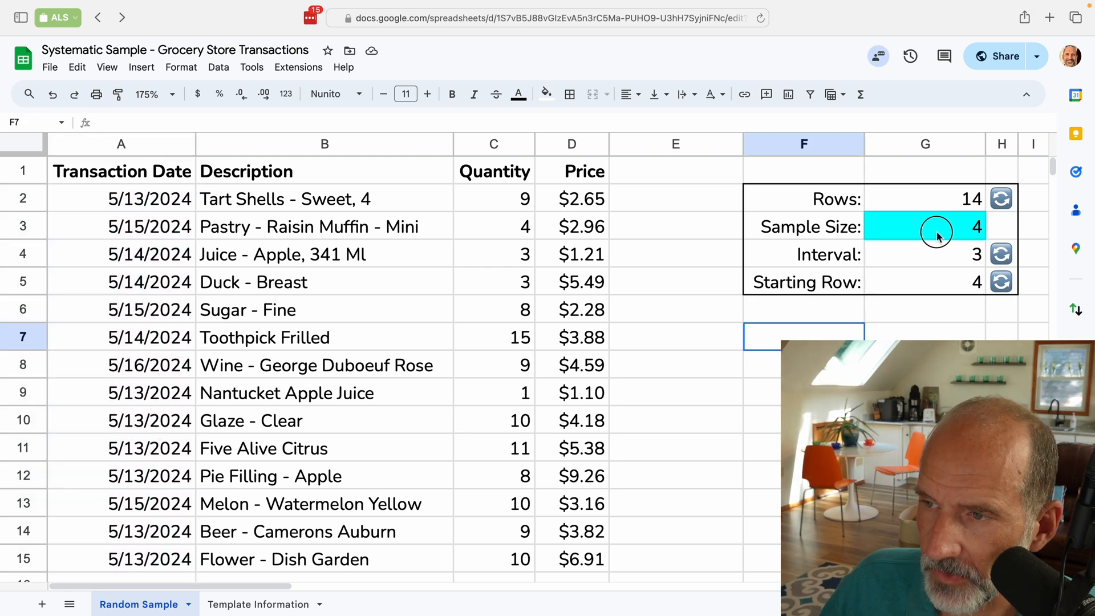
# Check the Sample Size input in G3 and open the Interval formula in G4 to examine it.
pyautogui.click(936, 233)
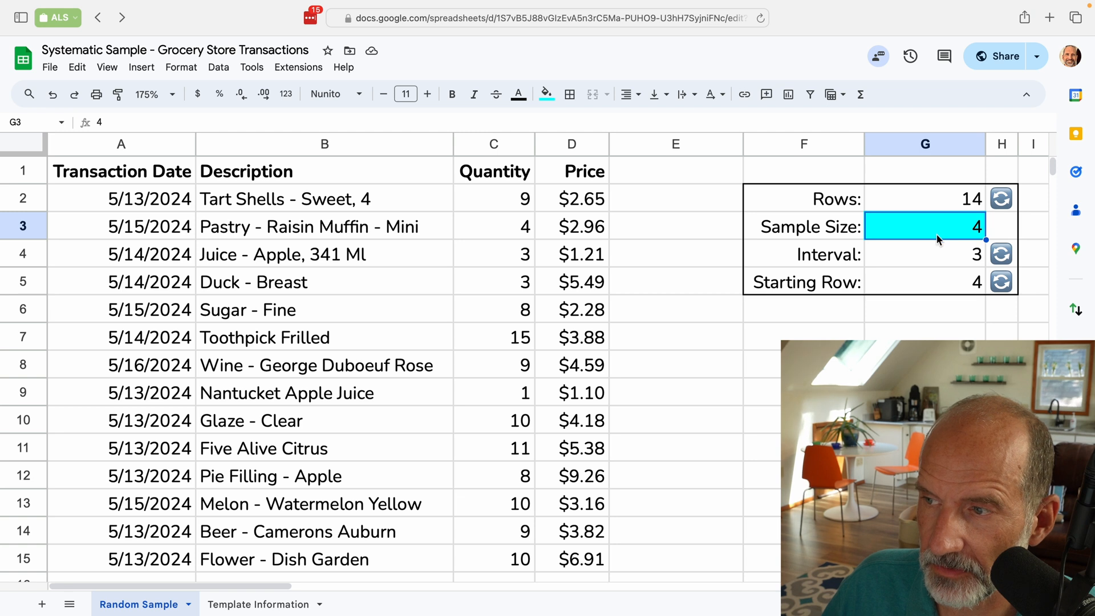
pyautogui.click(936, 264)
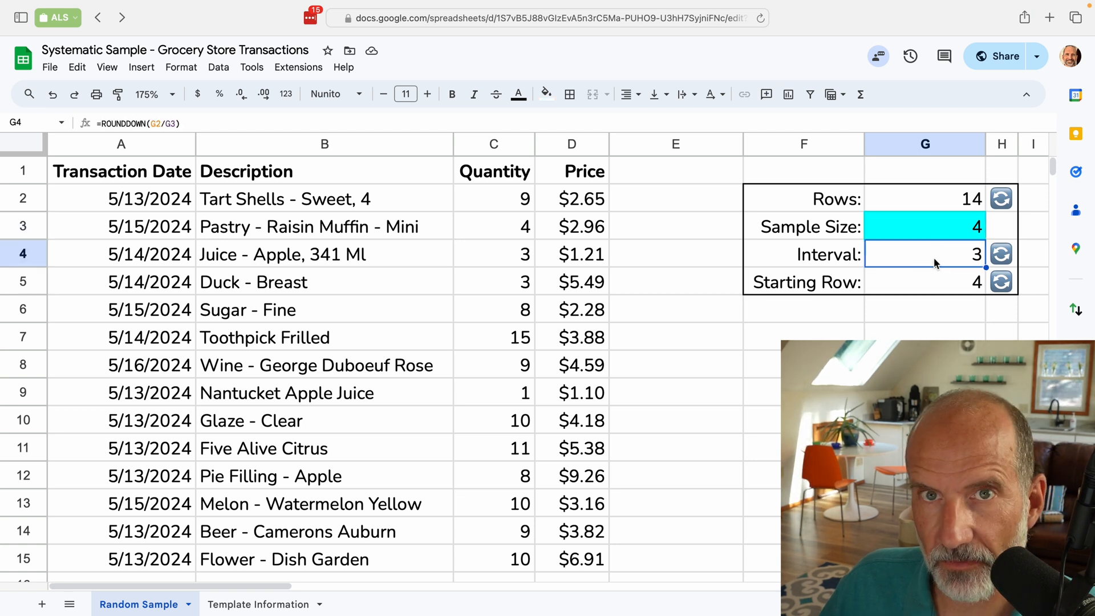
pyautogui.doubleClick(935, 260)
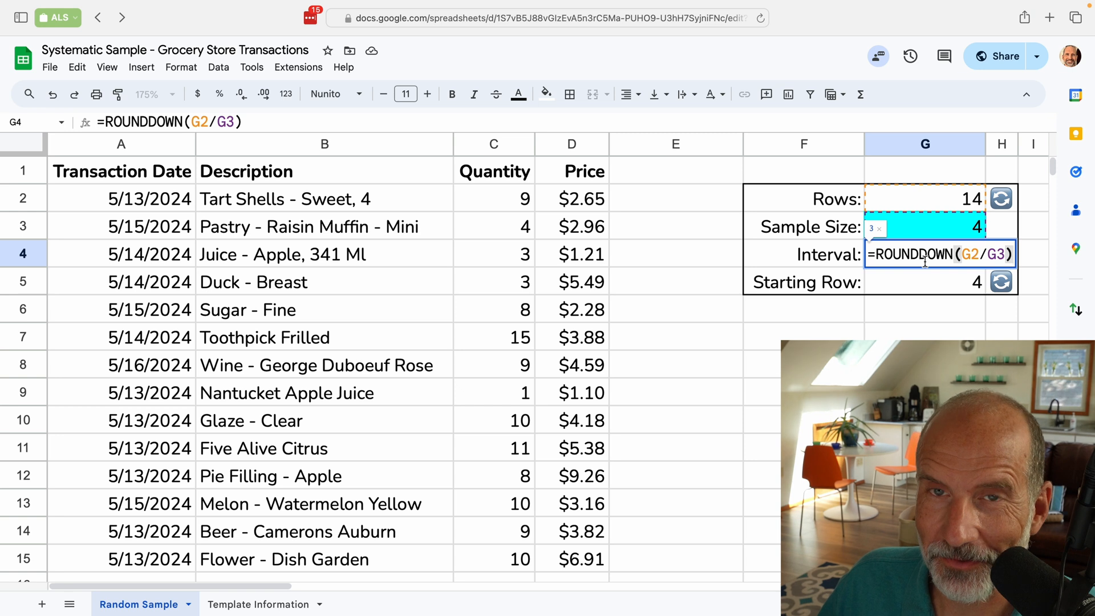
# Examine the Starting Row formula in G5 alongside the first three data rows, and highlight the settings in F2:G5.
pyautogui.click(939, 285)
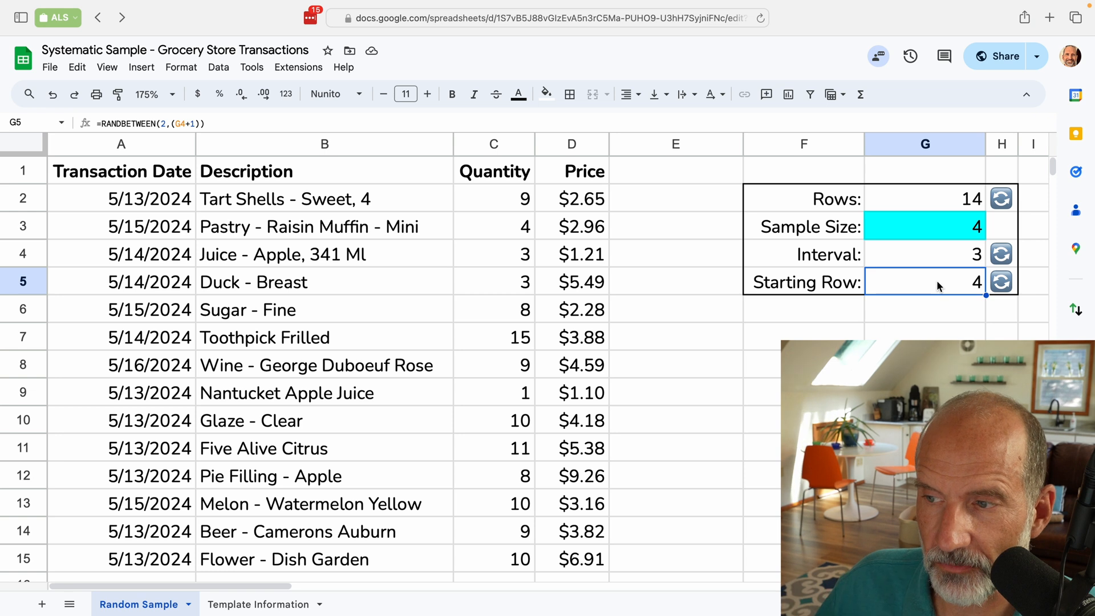
pyautogui.moveTo(516, 200); pyautogui.dragTo(516, 255)
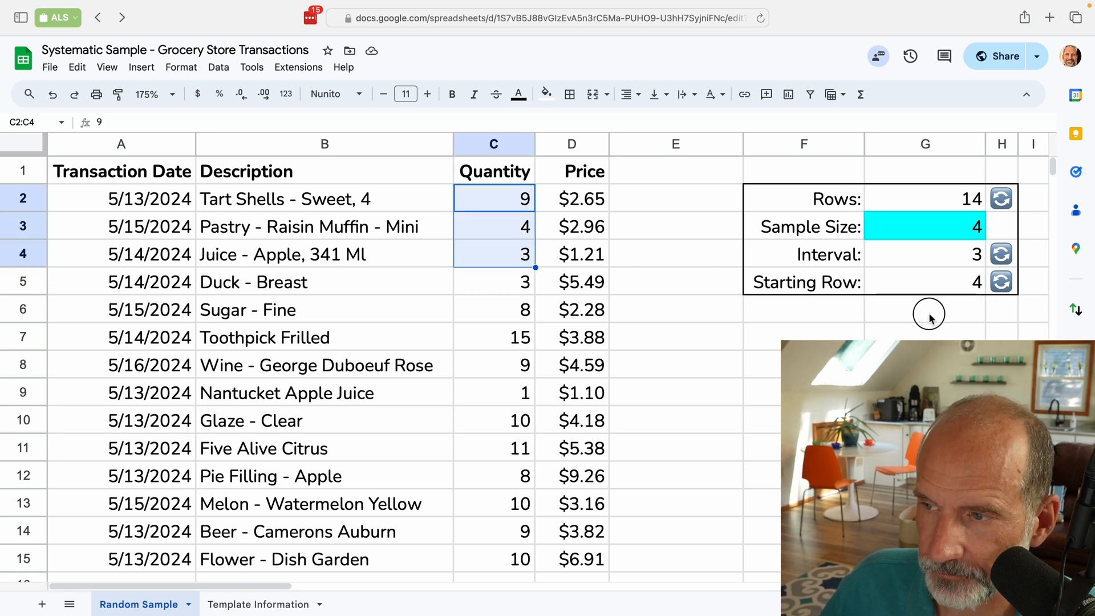
pyautogui.doubleClick(936, 285)
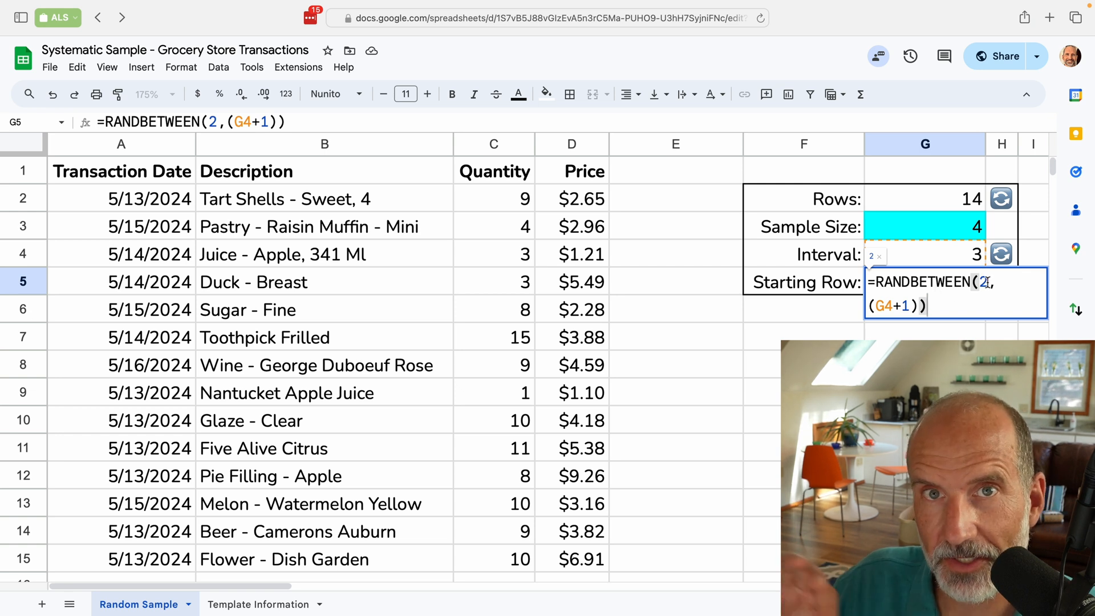
pyautogui.click(881, 307)
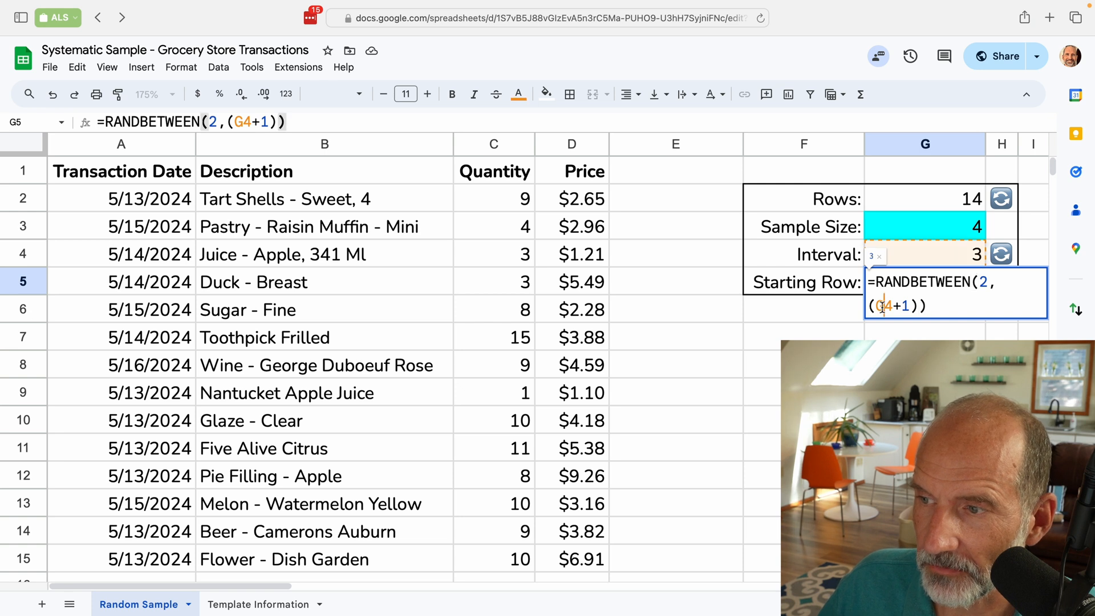
pyautogui.click(946, 331)
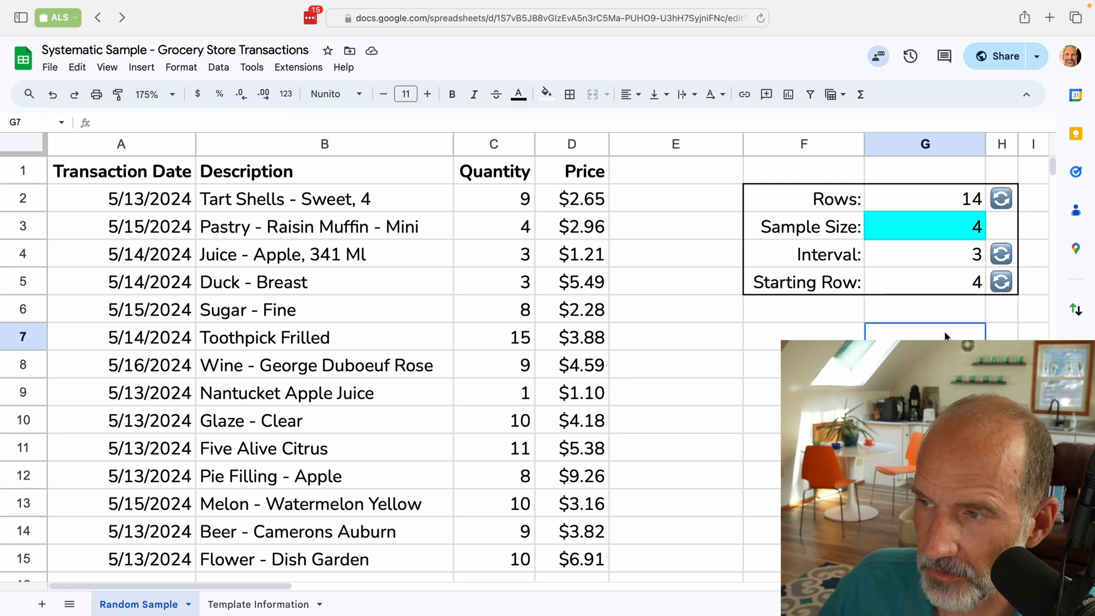
pyautogui.moveTo(833, 202); pyautogui.dragTo(957, 276)
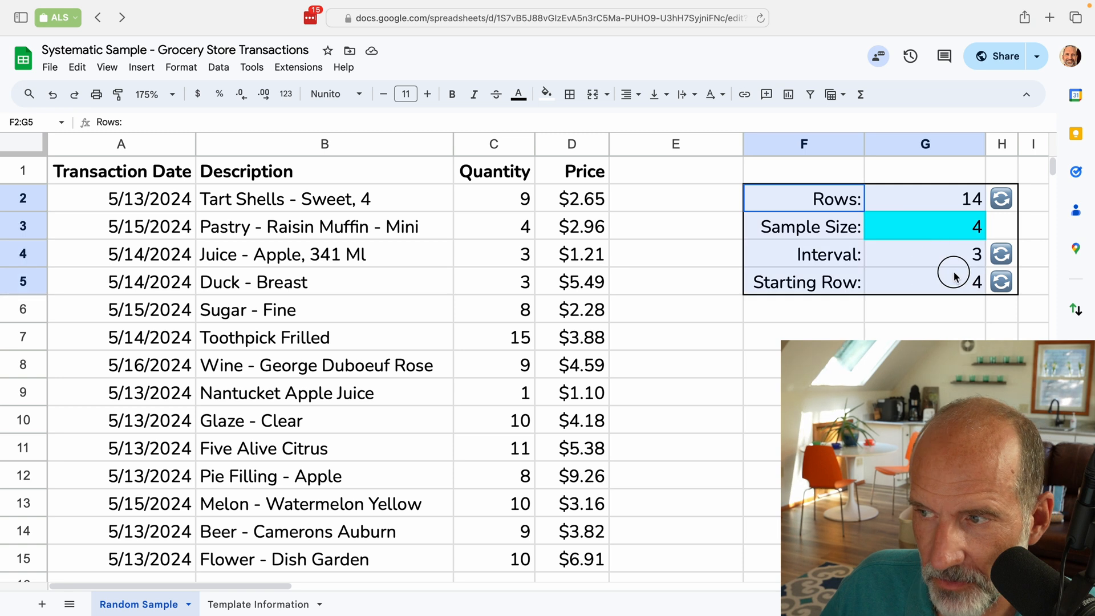
pyautogui.click(936, 313)
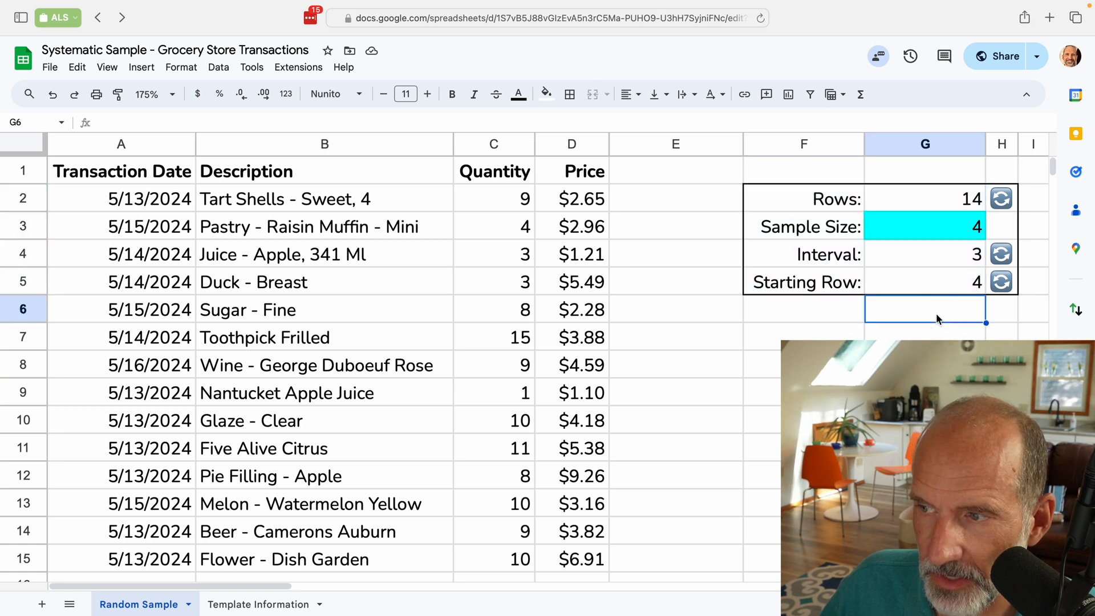
# Set the sheet zoom to 125% and narrow the empty column E beside the transaction data.
pyautogui.click(172, 94)
pyautogui.click(163, 210)
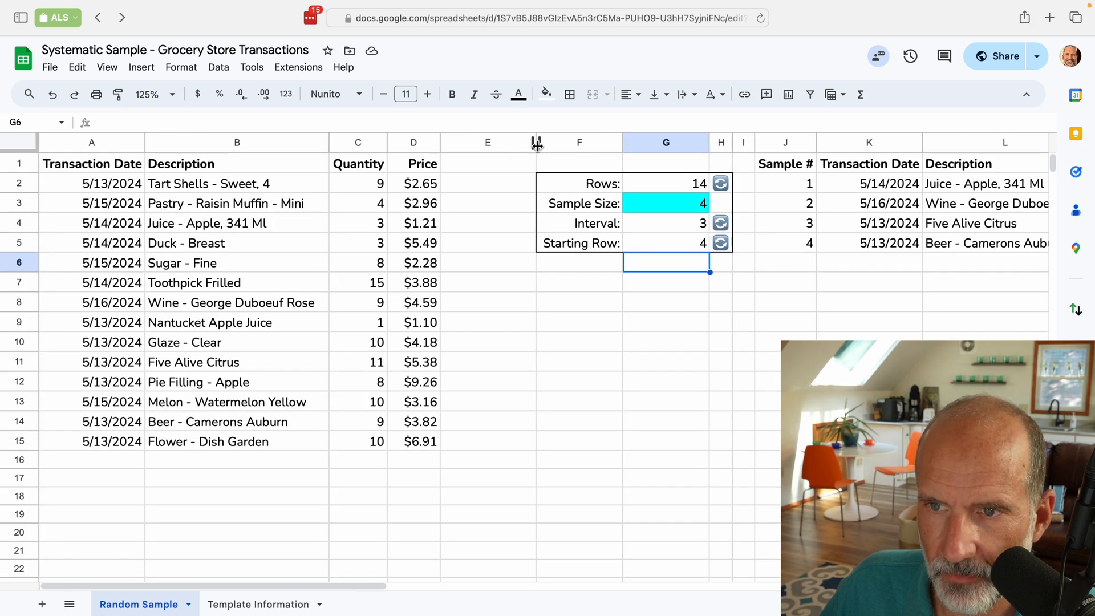
pyautogui.moveTo(525, 148); pyautogui.dragTo(464, 150)
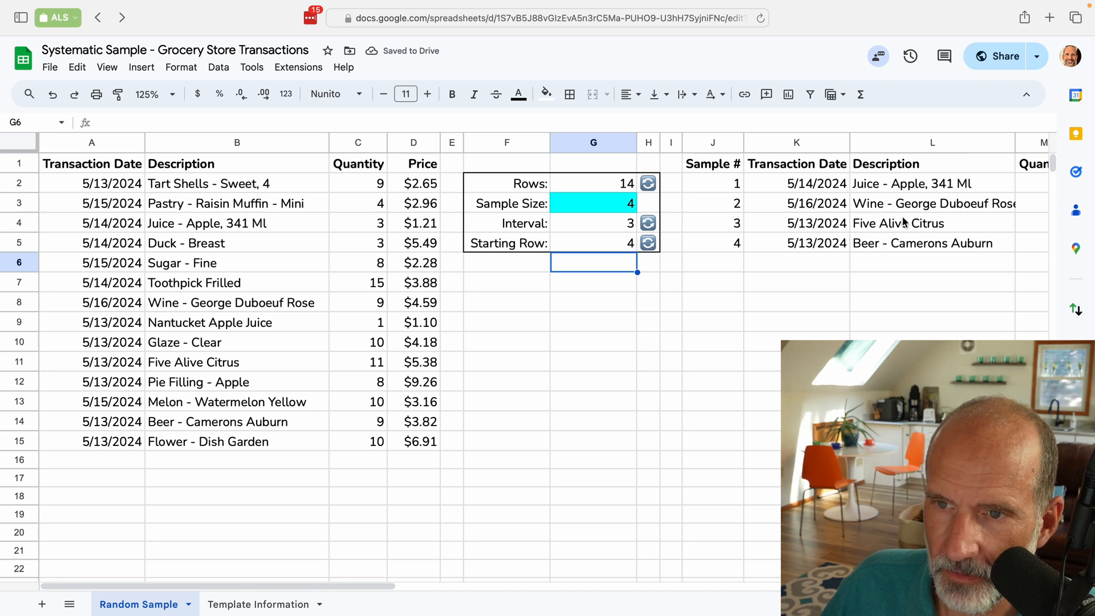
# Inspect the sample output formulas in K2 and J2, and compare the sample numbers with the Sample Size cell.
pyautogui.hscroll(10, 903, 220)
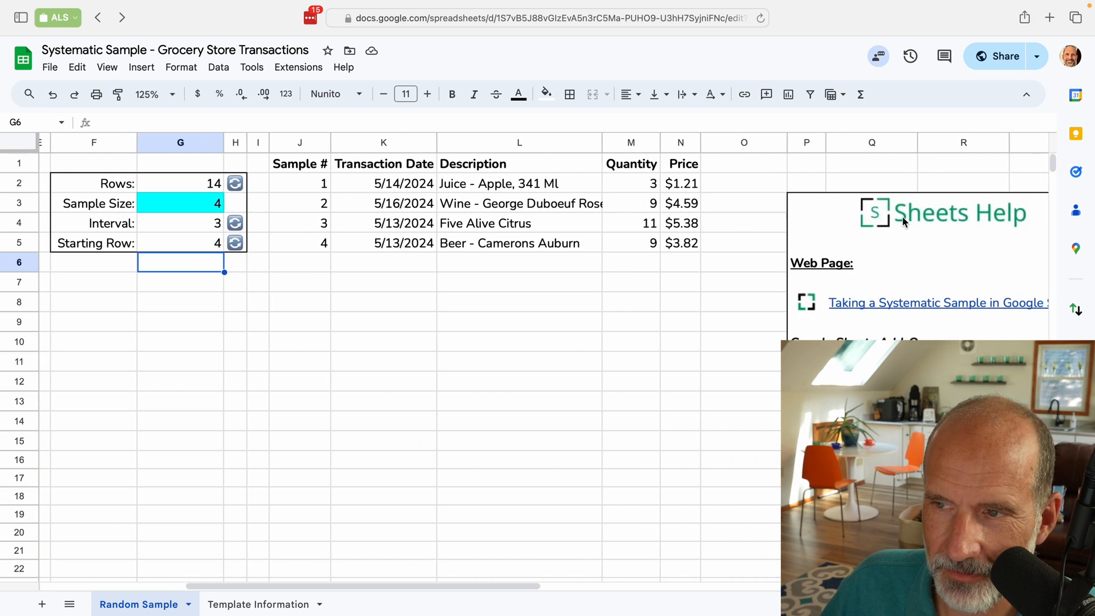
pyautogui.click(377, 184)
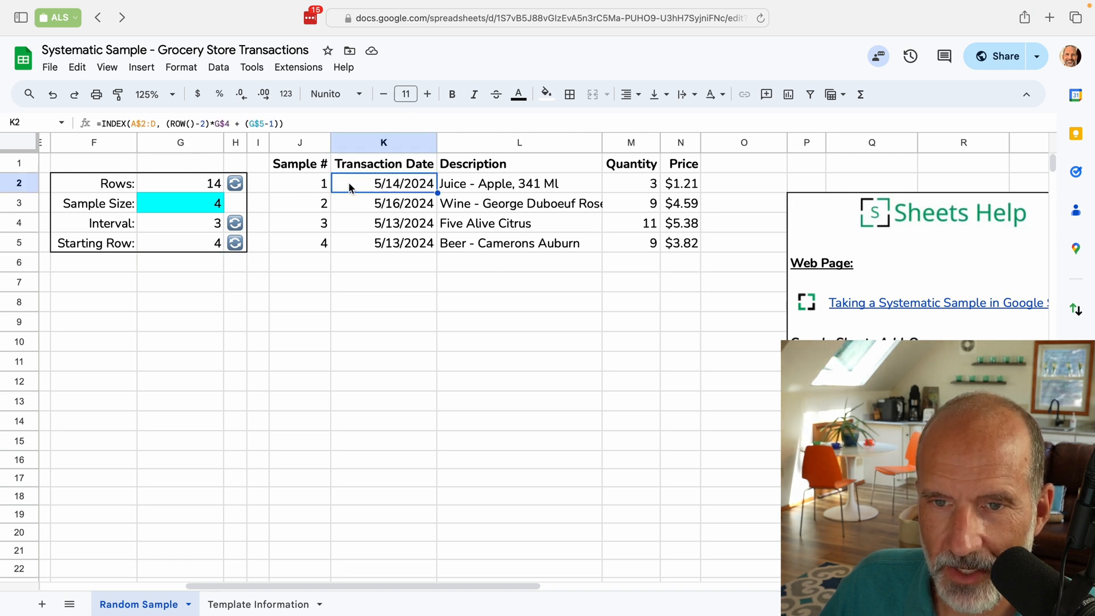
pyautogui.click(309, 185)
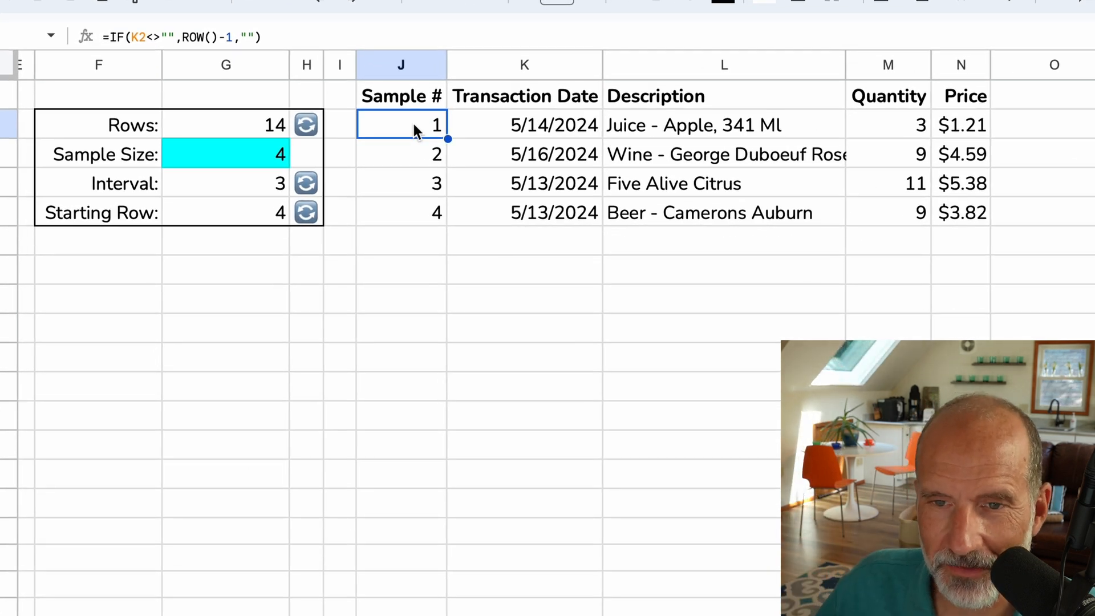
pyautogui.moveTo(413, 125); pyautogui.dragTo(416, 193)
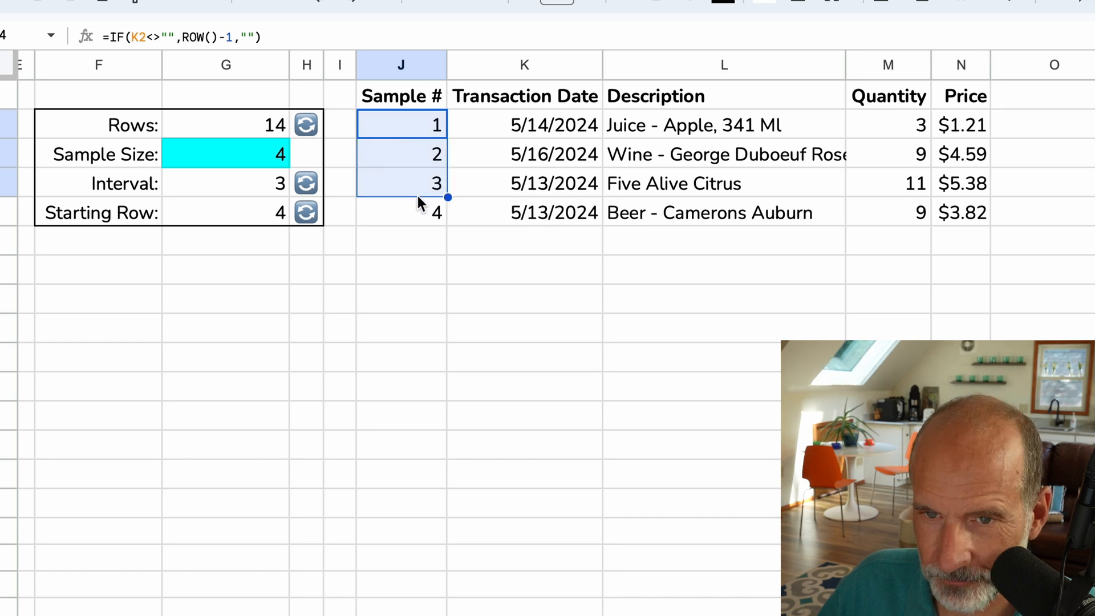
pyautogui.click(226, 154)
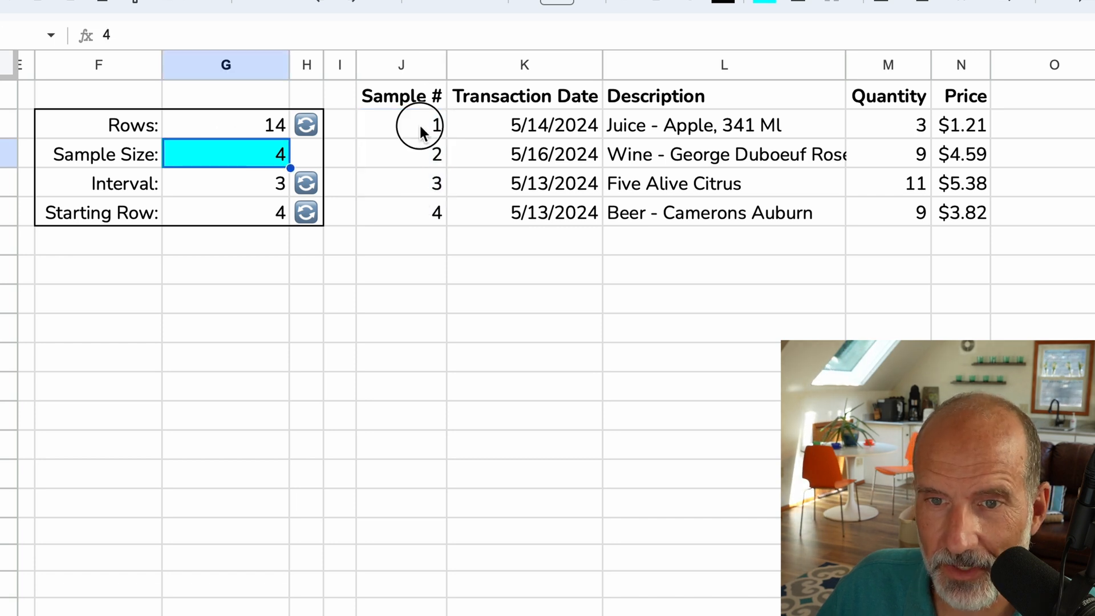
# Compare sample numbers J2:J5 with the Interval and Starting Row formulas, and inspect the formulas in J6 and the blank output range K6:N7.
pyautogui.moveTo(420, 132); pyautogui.dragTo(421, 222)
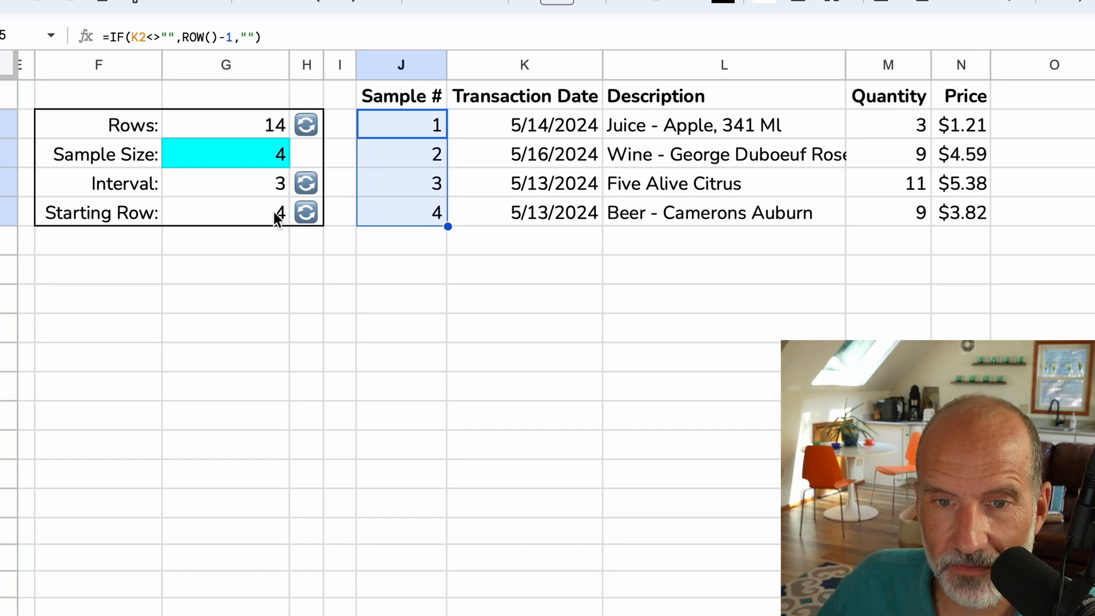
pyautogui.click(249, 182)
pyautogui.click(249, 205)
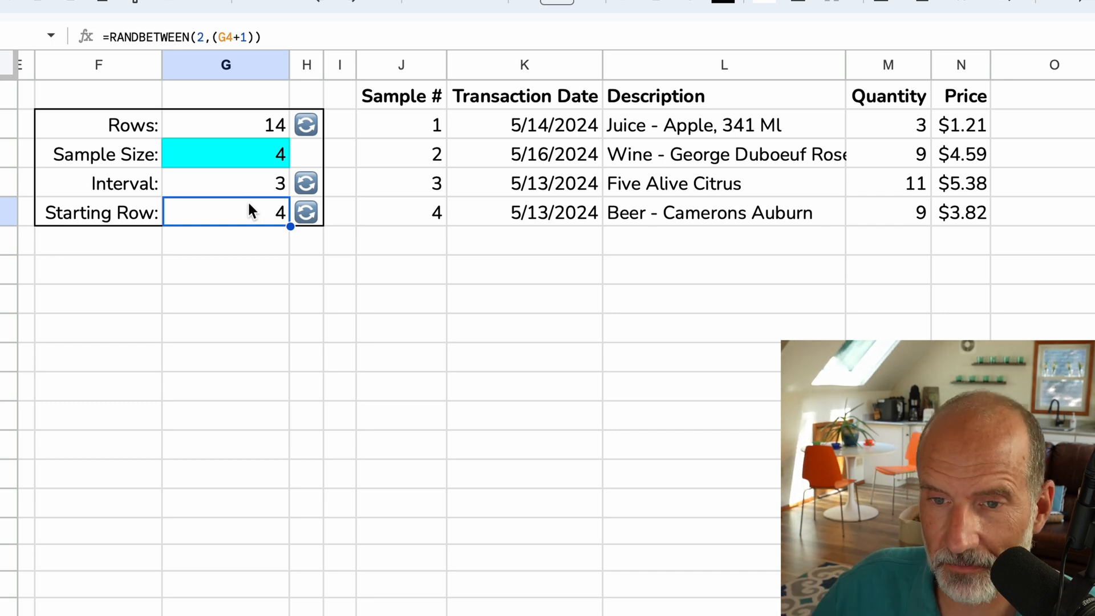
pyautogui.click(405, 236)
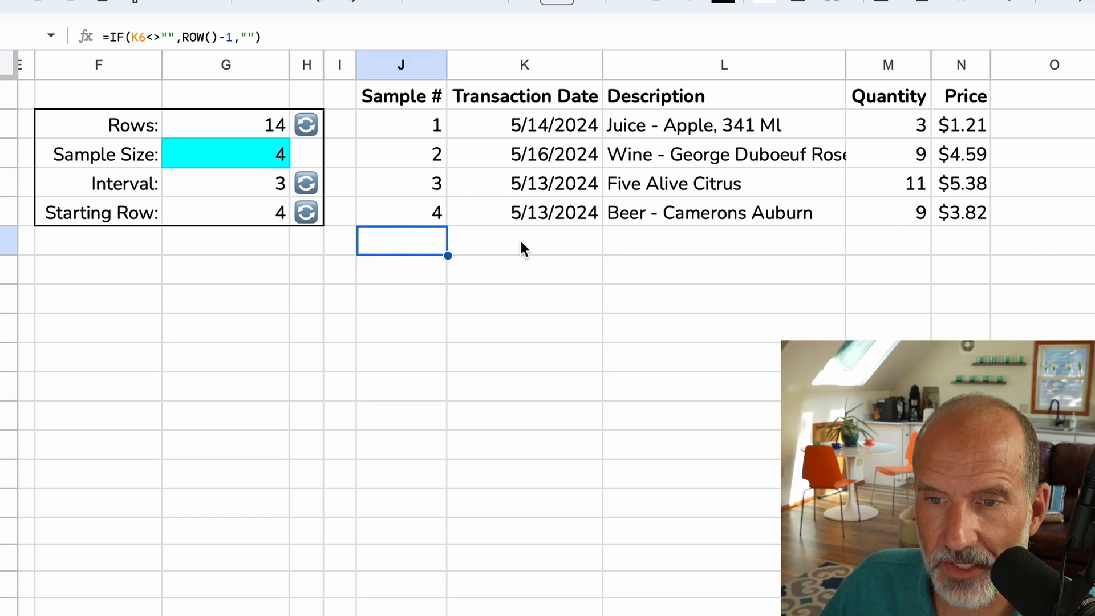
pyautogui.moveTo(519, 239); pyautogui.dragTo(934, 286)
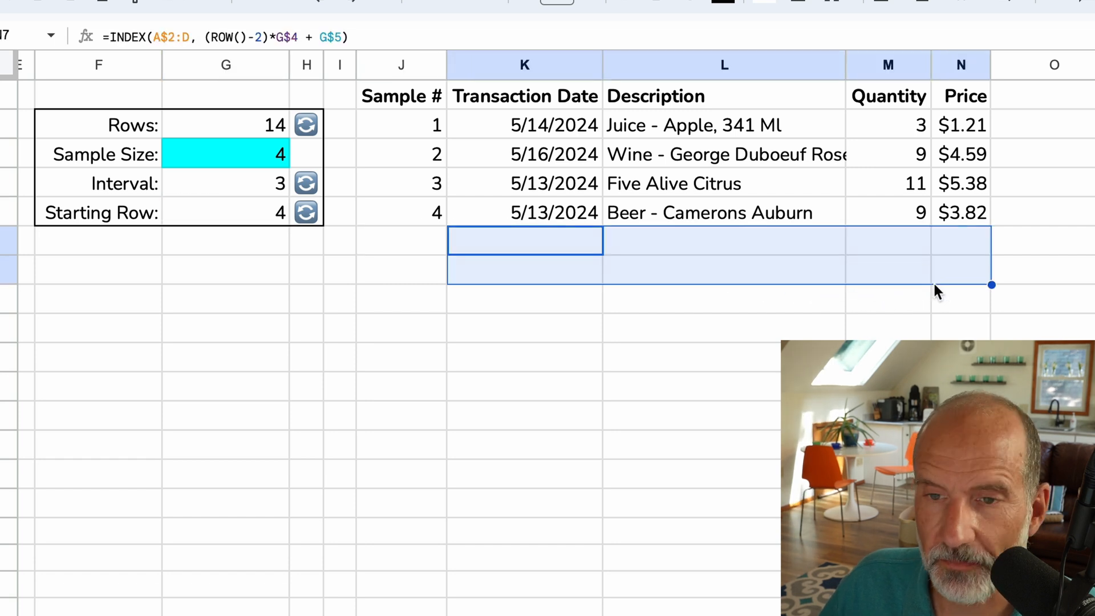
# Examine the INDEX formula in K2 and fill it down the Transaction Date column through K14.
pyautogui.click(471, 119)
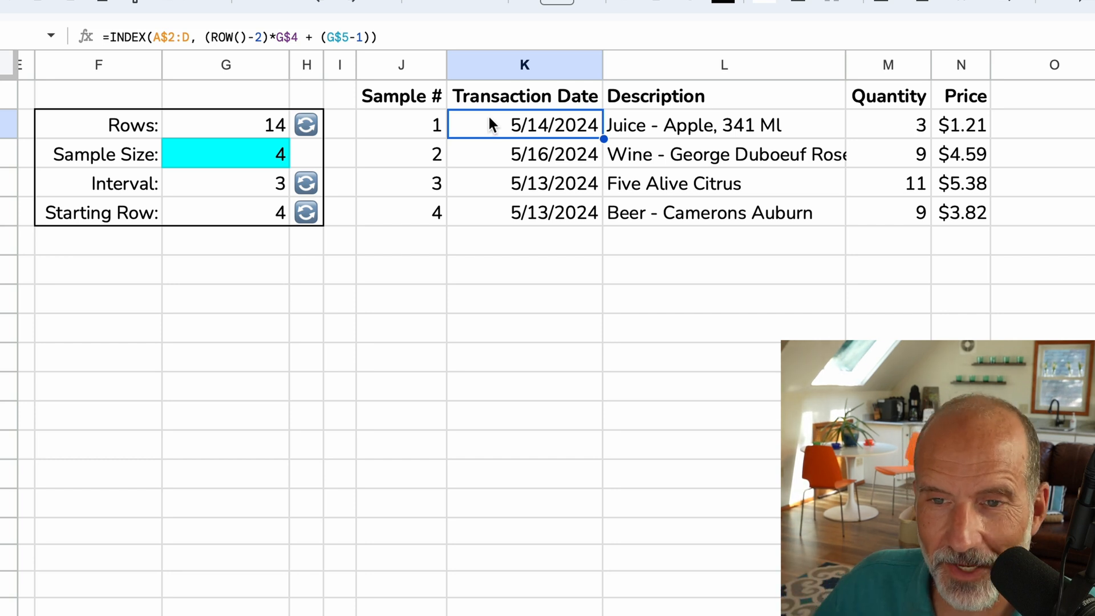
pyautogui.doubleClick(489, 122)
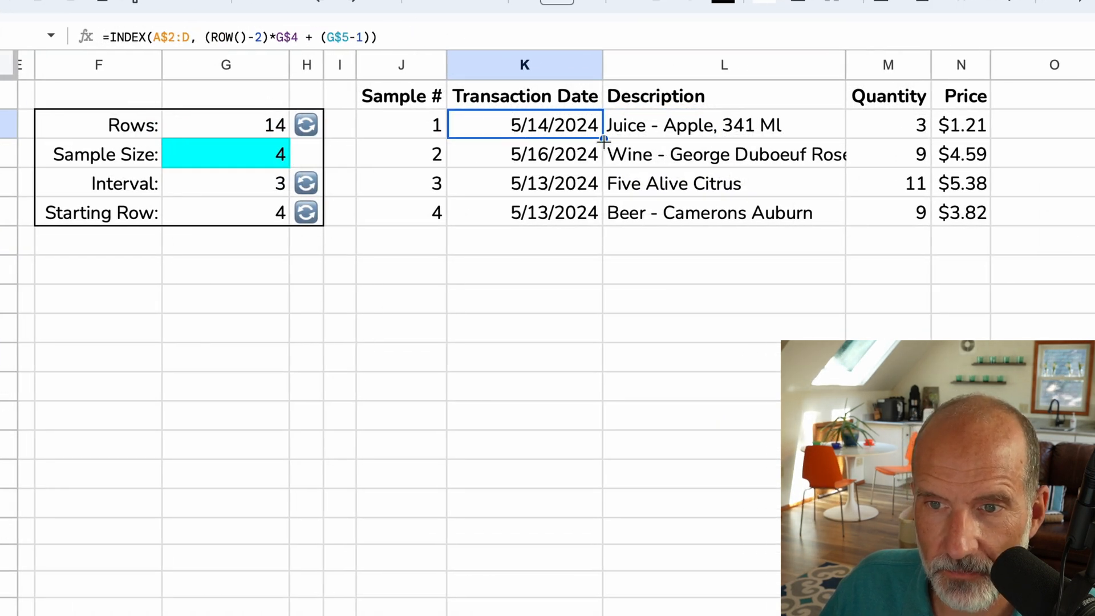
pyautogui.moveTo(603, 139); pyautogui.dragTo(605, 234)
pyautogui.moveTo(590, 471); pyautogui.dragTo(589, 470)
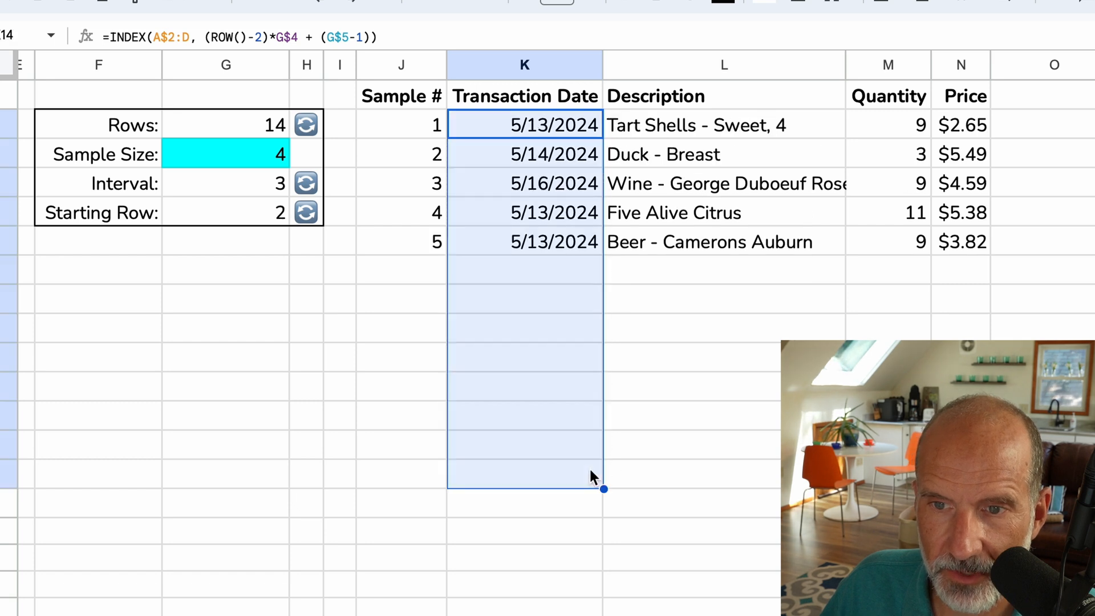
# Check the sampled item descriptions in L2:L6 one by one, and highlight the fifth sampled transaction in K6:N6.
pyautogui.click(588, 121)
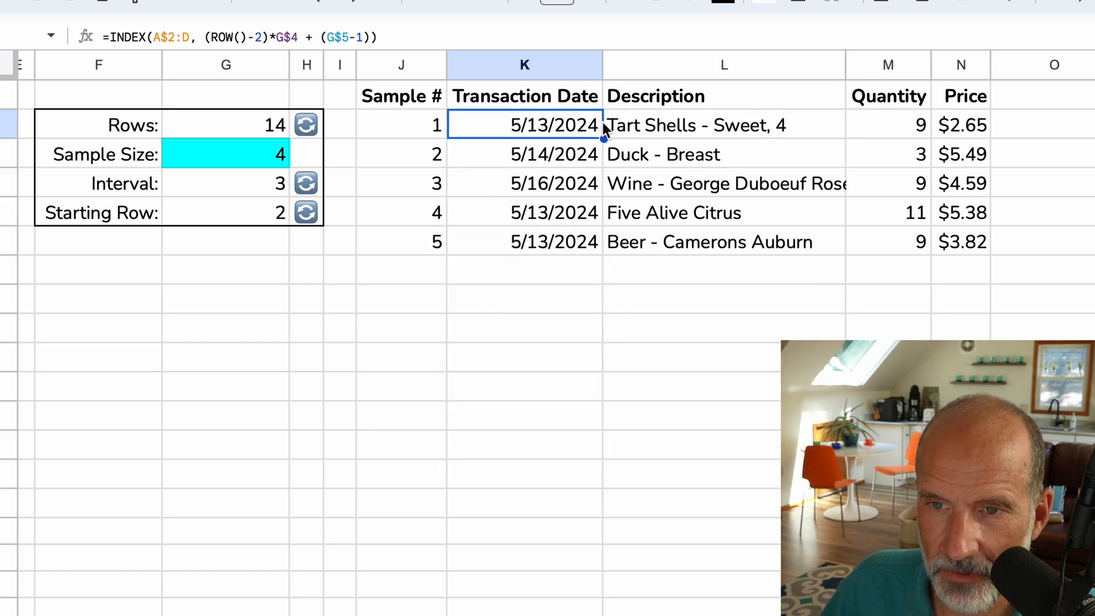
pyautogui.click(652, 122)
pyautogui.click(660, 158)
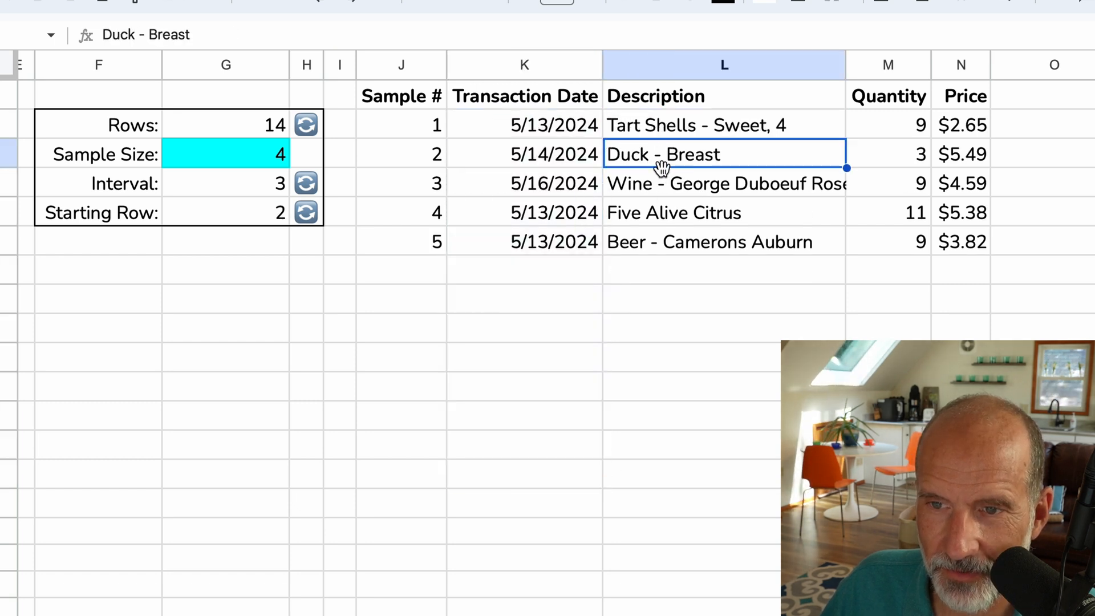
pyautogui.click(662, 181)
pyautogui.click(661, 216)
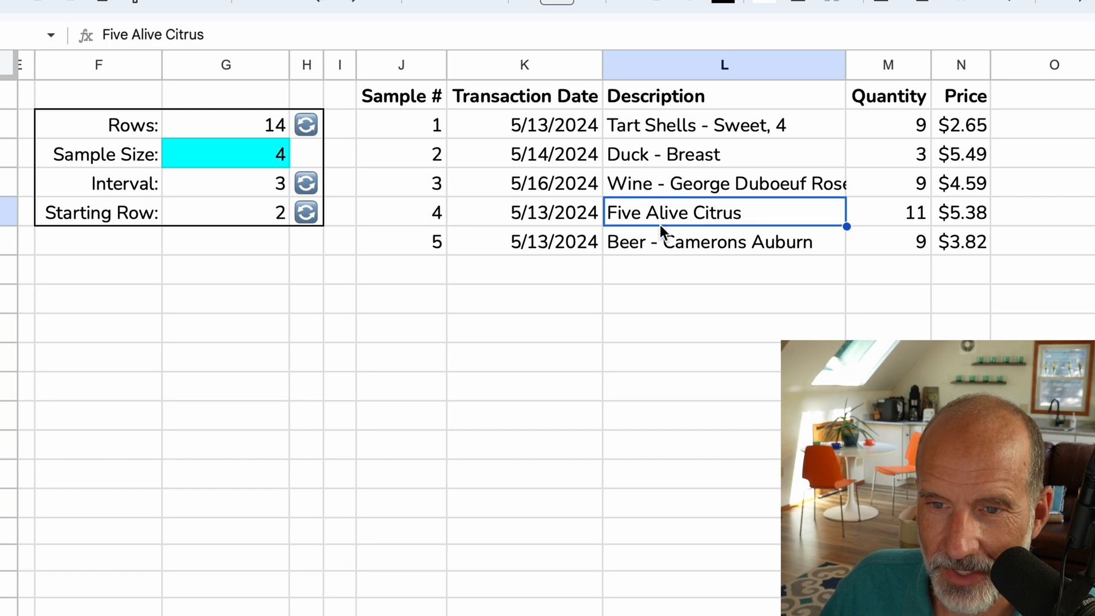
pyautogui.click(664, 236)
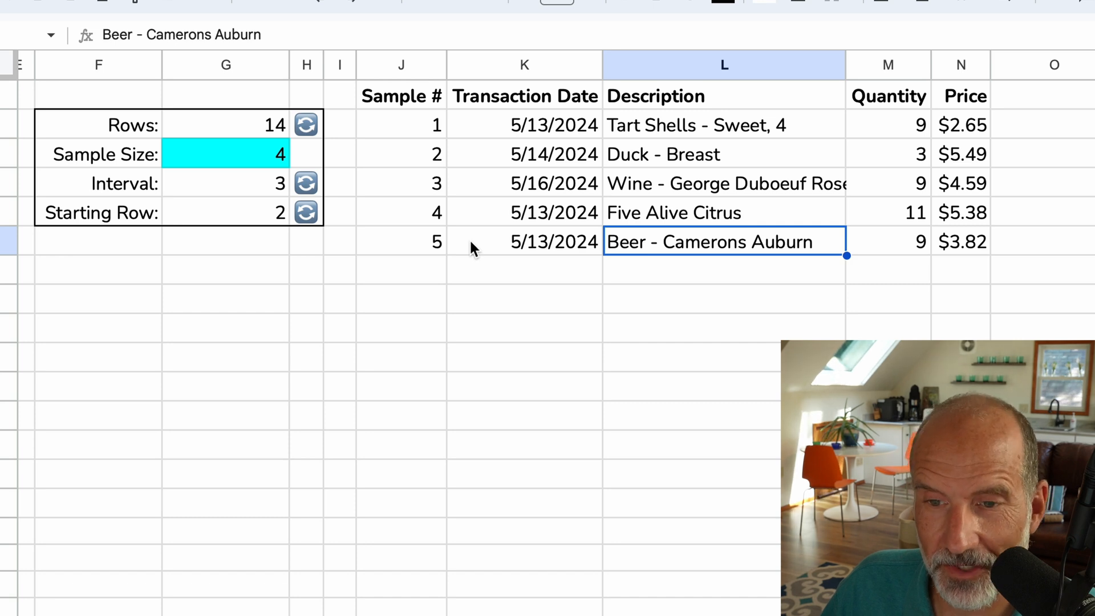
pyautogui.moveTo(470, 238); pyautogui.dragTo(957, 239)
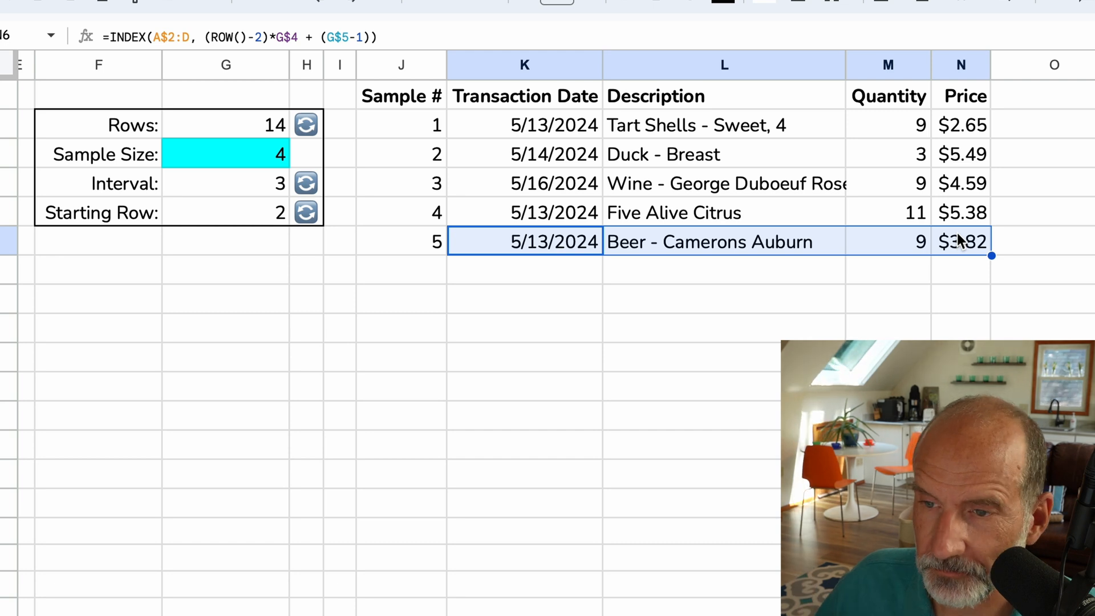
pyautogui.click(953, 301)
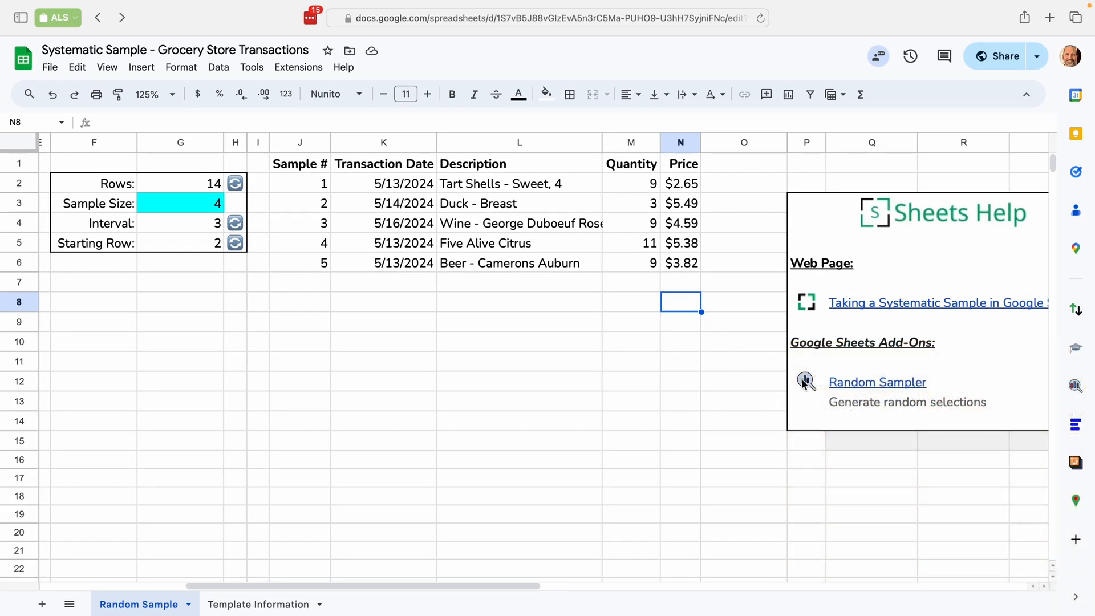
# Point out the Random Sampler add-on reference beside the sample output and show where add-ons can be obtained.
pyautogui.click(760, 382)
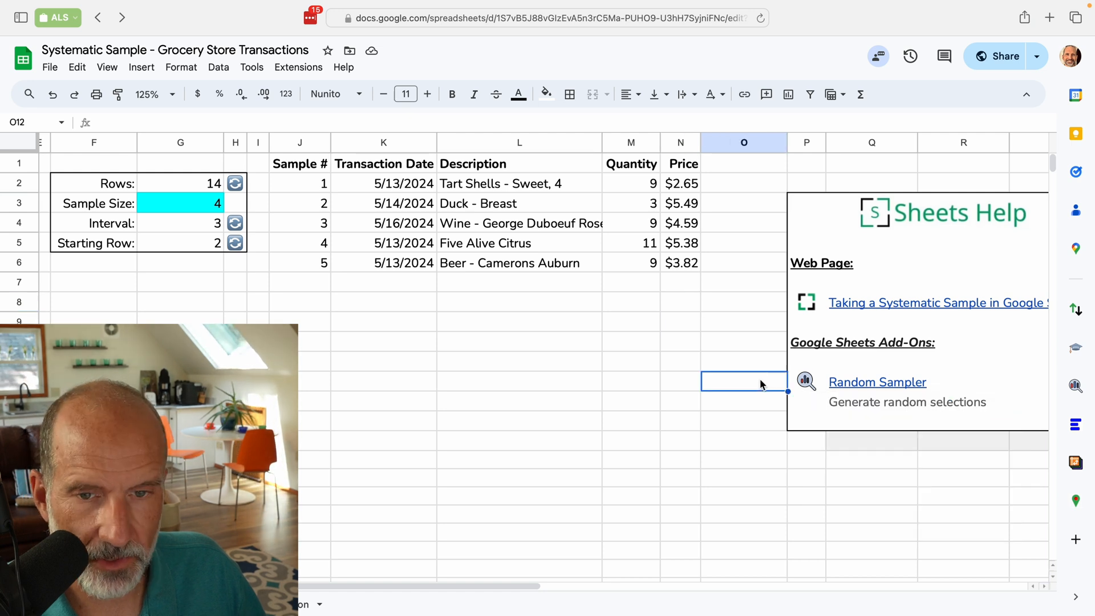
pyautogui.hscroll(-5, 760, 383)
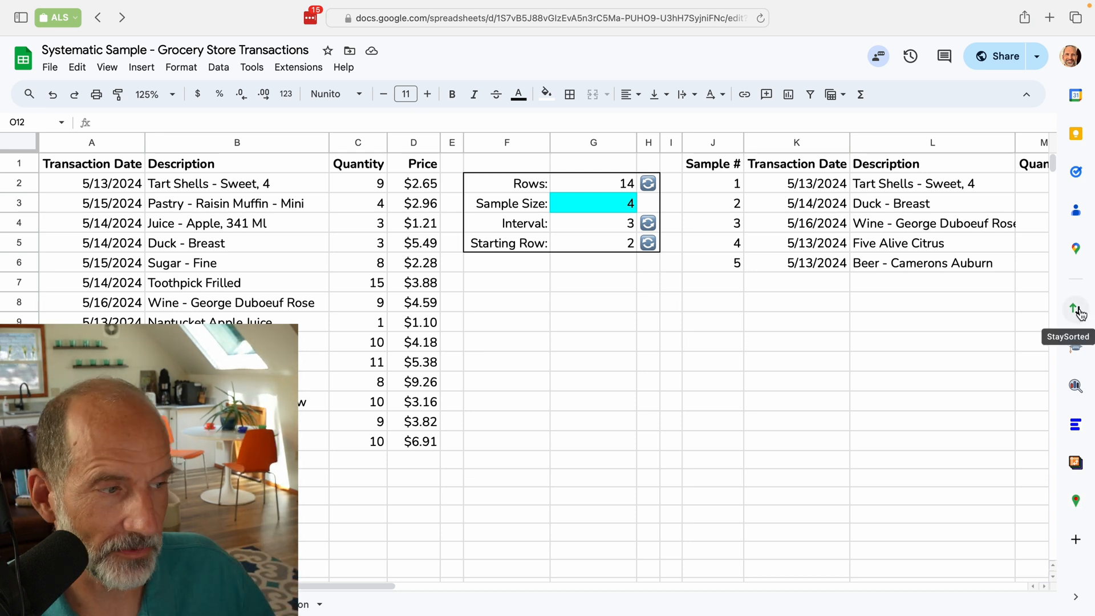
pyautogui.click(308, 67)
pyautogui.moveTo(336, 93)
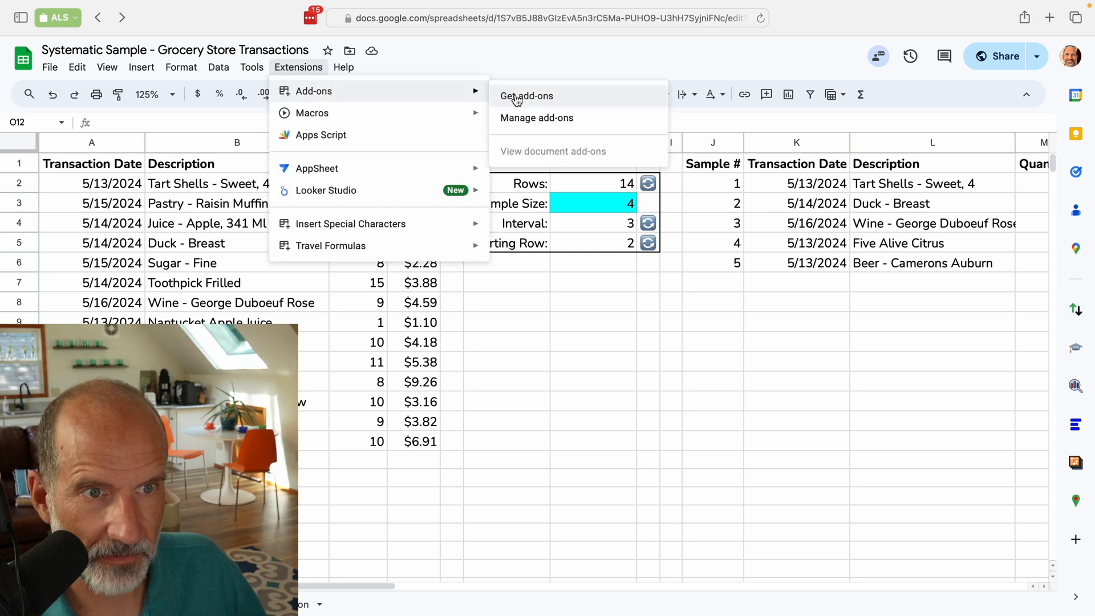
pyautogui.click(737, 63)
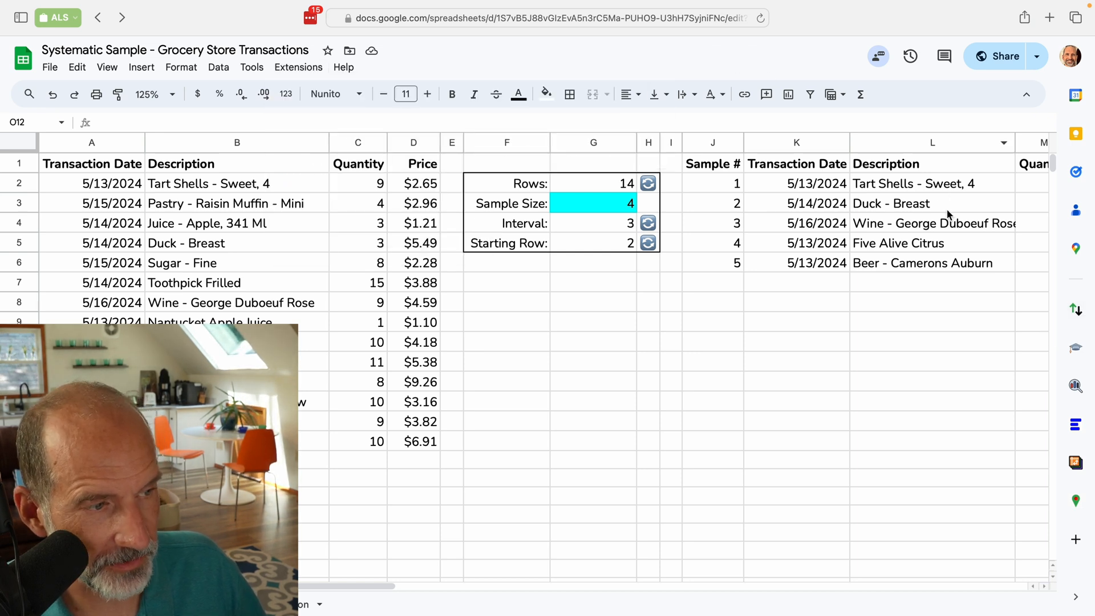
# Open the Random Sampler add-on, set A1:D15 as the population range, and proceed with the Systematic sampling method.
pyautogui.click(1076, 388)
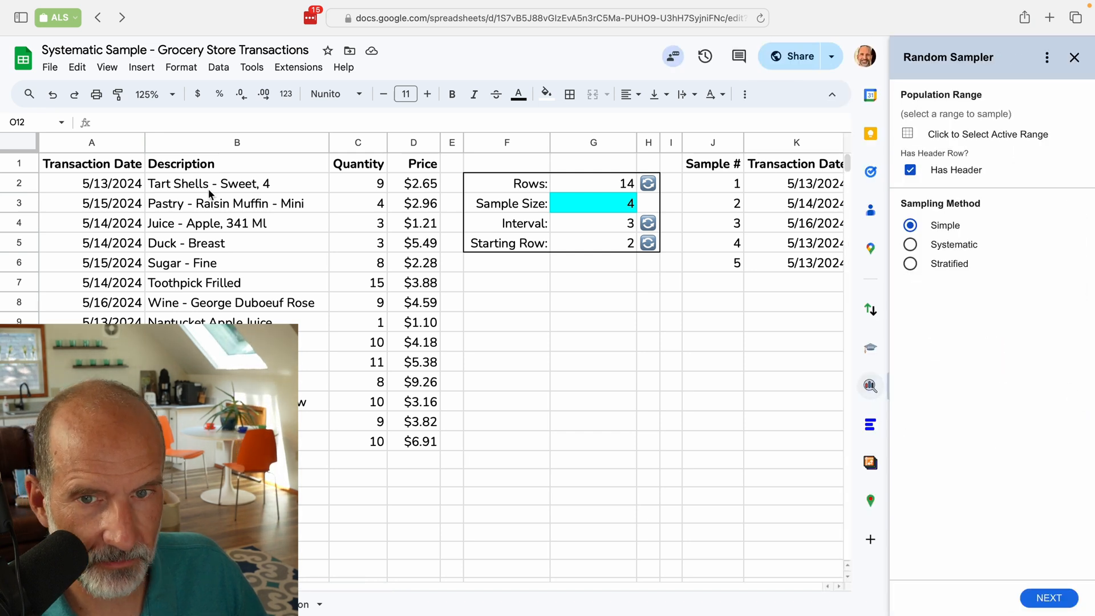
pyautogui.moveTo(114, 171); pyautogui.dragTo(424, 454)
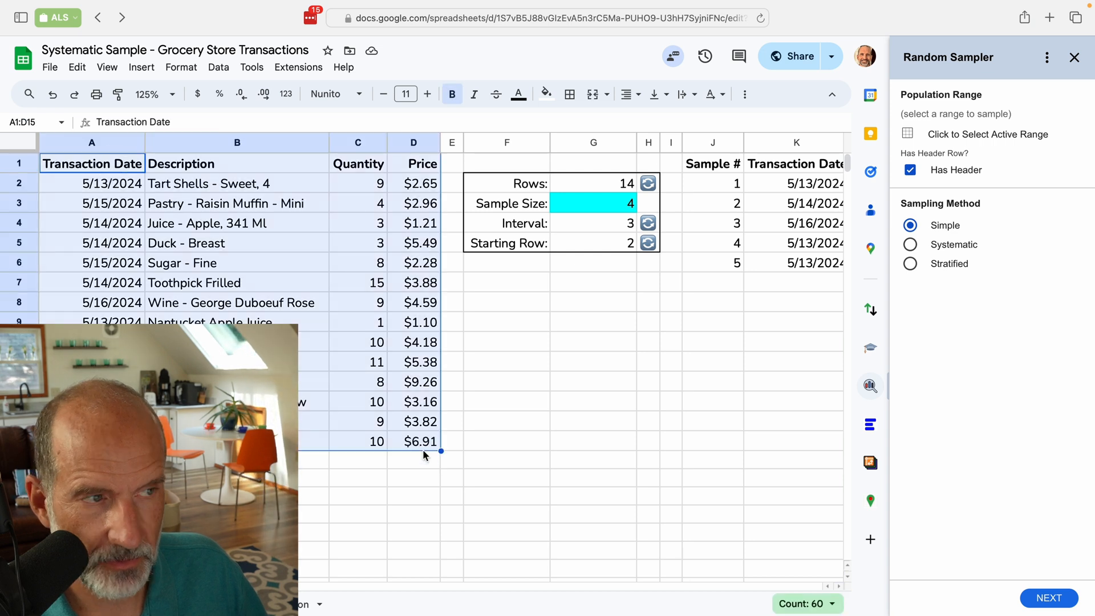
pyautogui.click(951, 132)
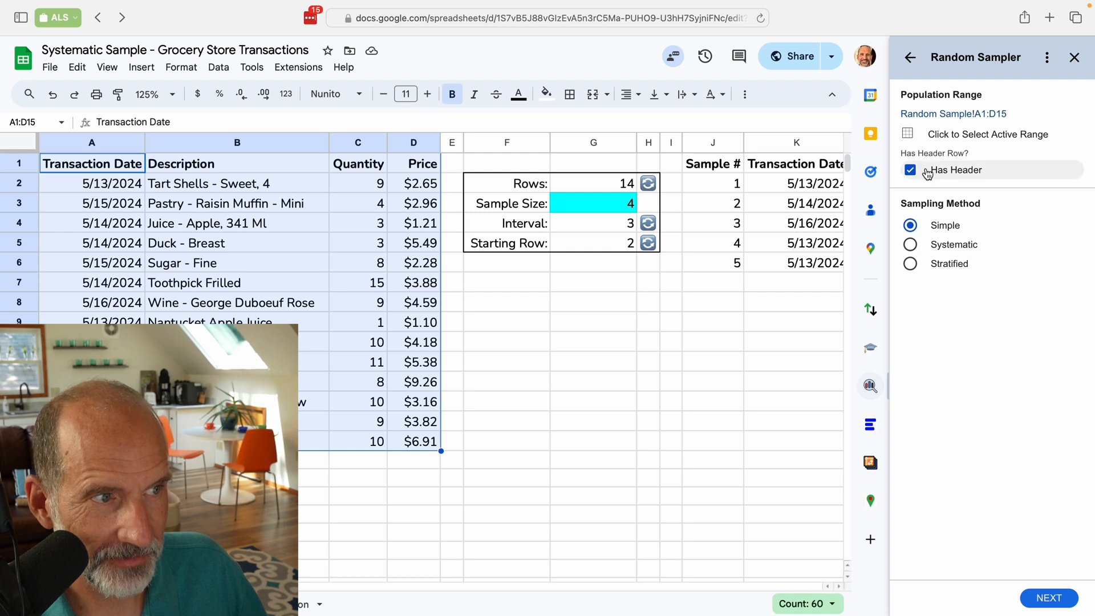
pyautogui.click(912, 246)
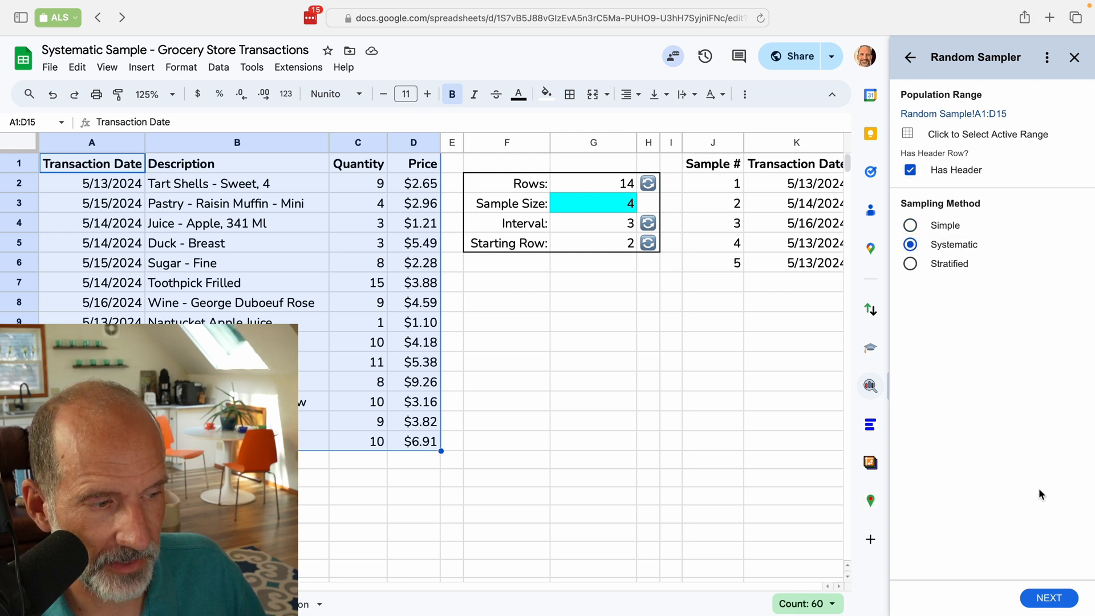
pyautogui.click(1052, 593)
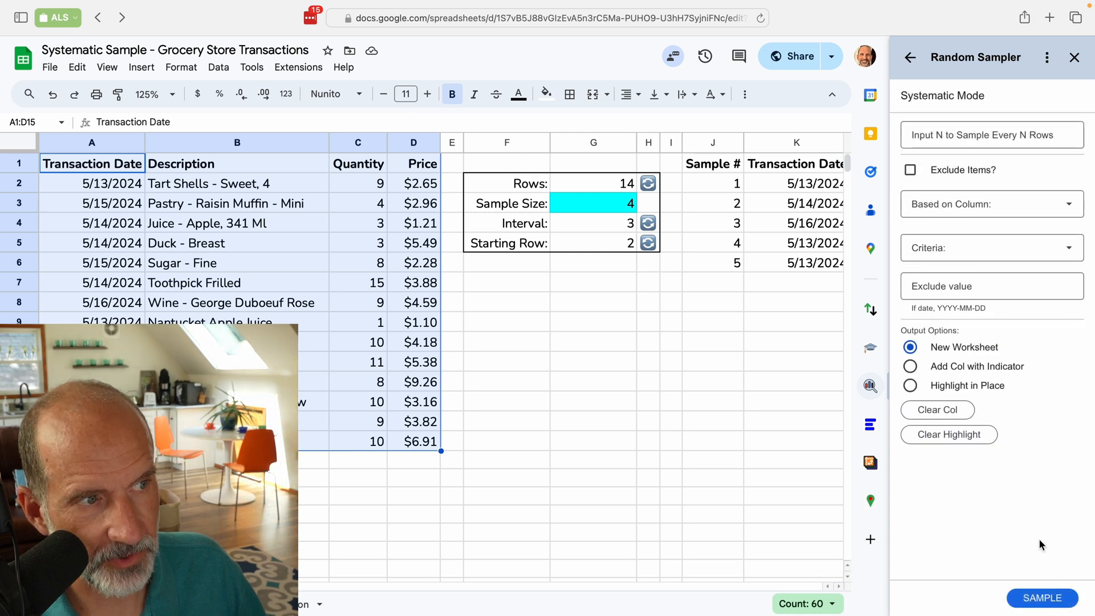
# Sample every 3 rows of the transaction data with the Highlight in Place output option.
pyautogui.click(964, 137)
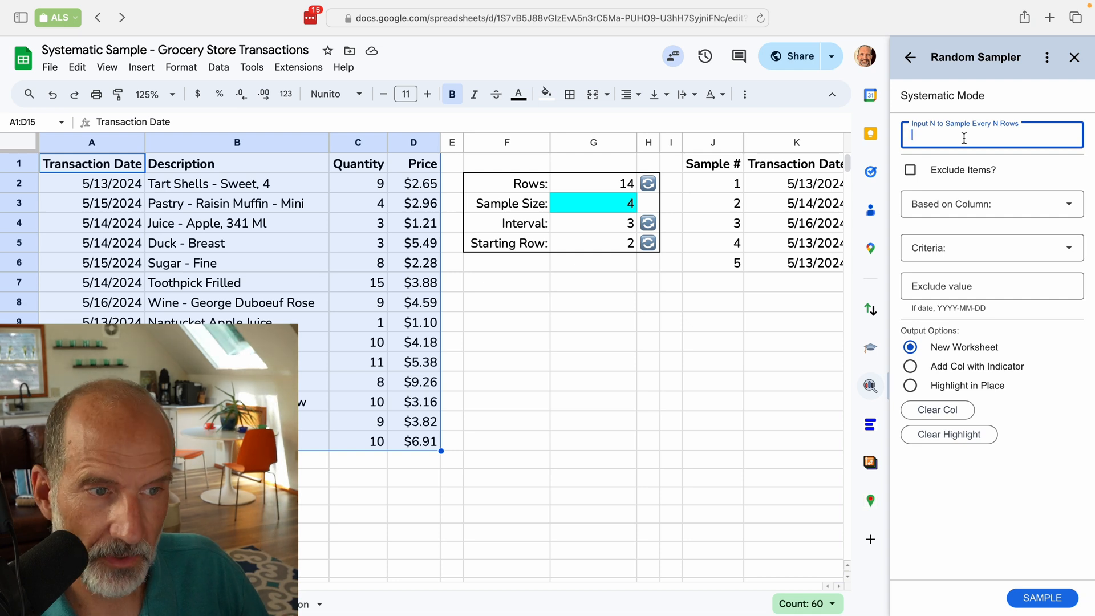
pyautogui.write('3')
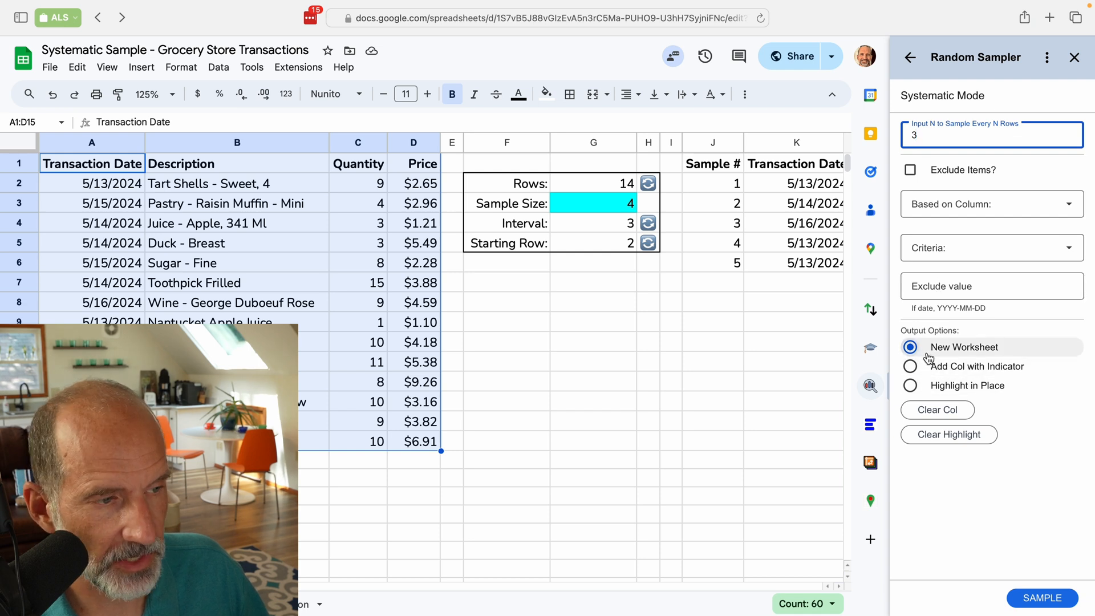
pyautogui.click(911, 390)
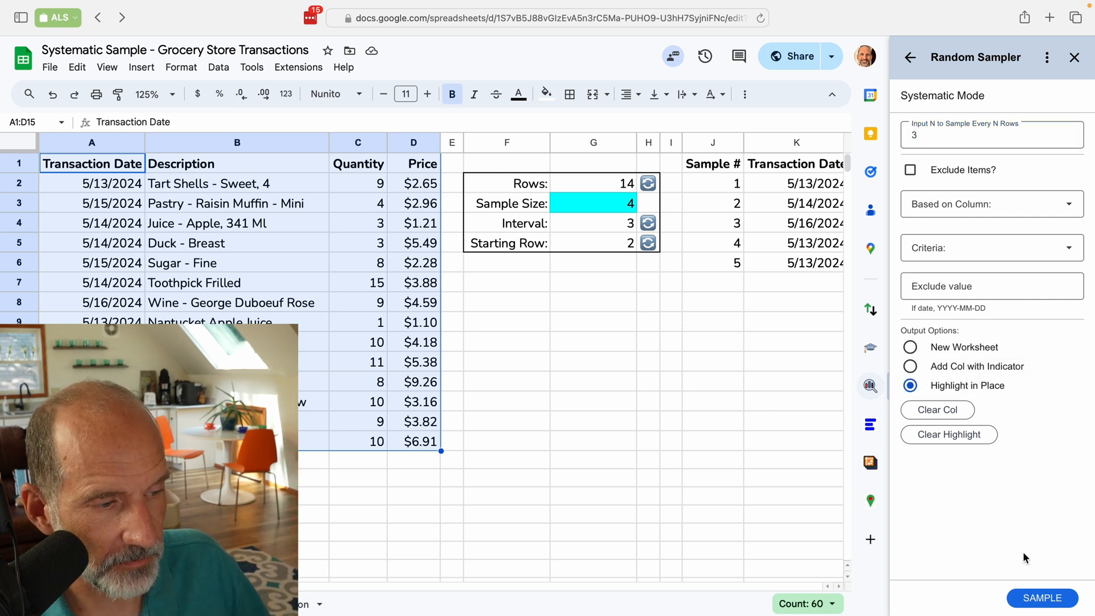
pyautogui.click(1036, 598)
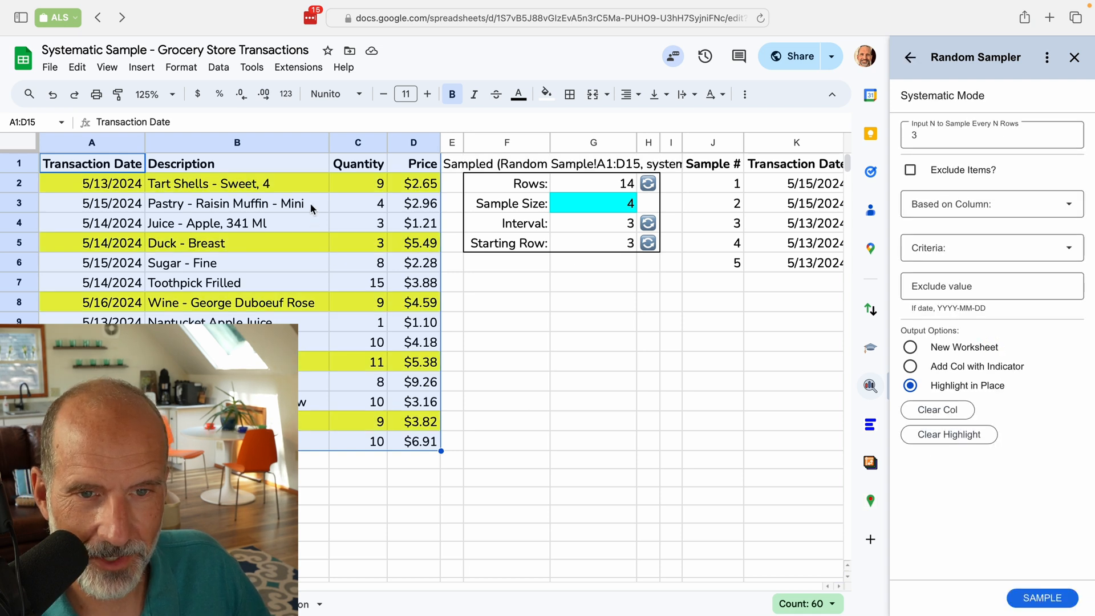
# Check each highlighted transaction in the Description column, from row 2 down to row 14, to verify the sampling interval.
pyautogui.click(313, 184)
pyautogui.click(314, 243)
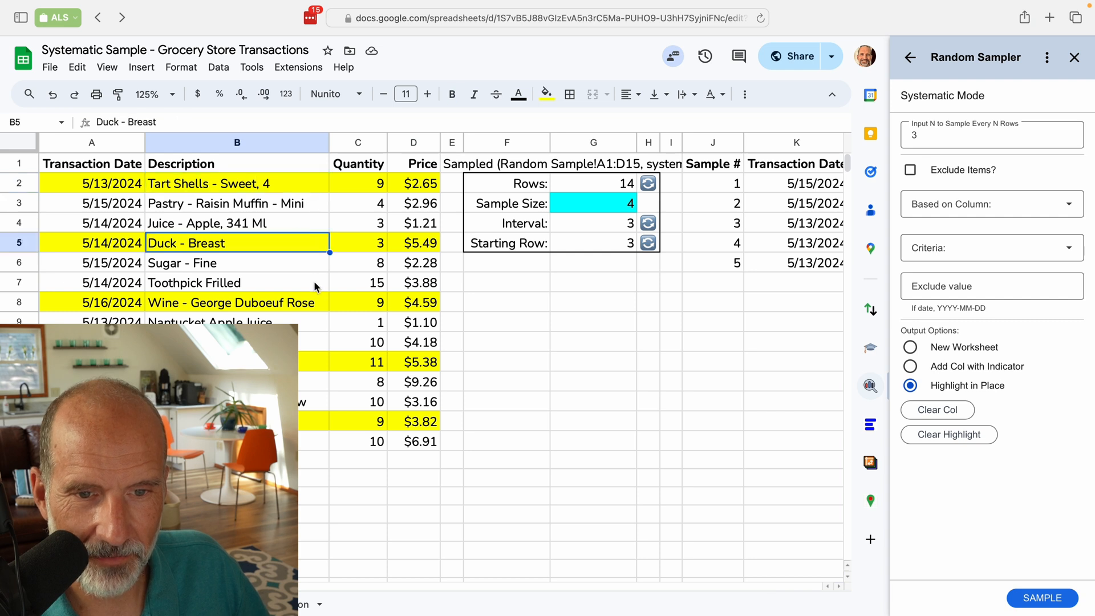
pyautogui.click(318, 308)
pyautogui.click(317, 364)
pyautogui.click(318, 424)
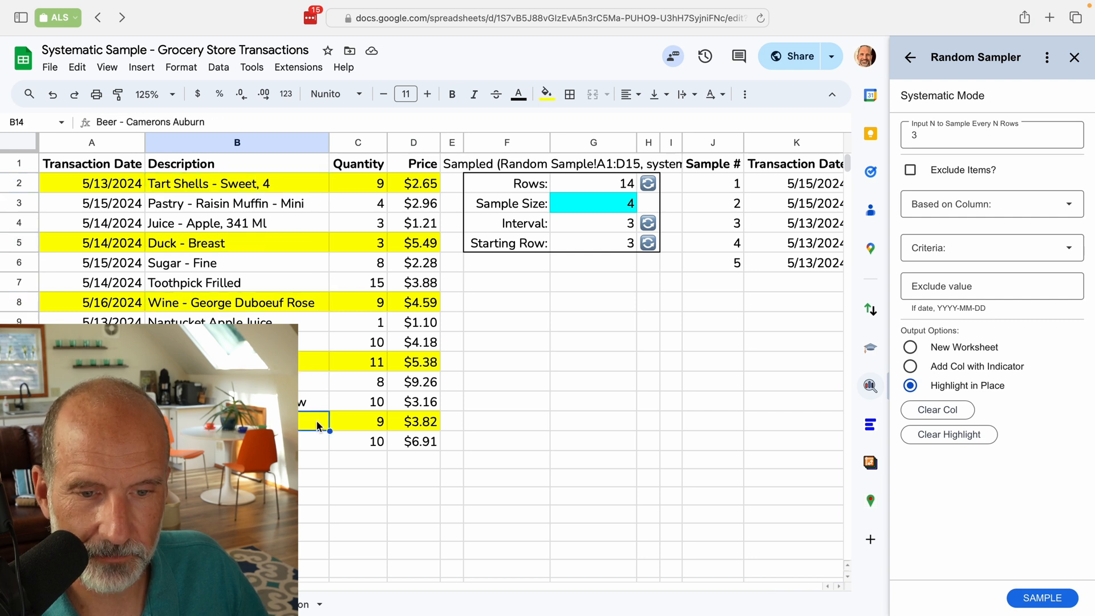